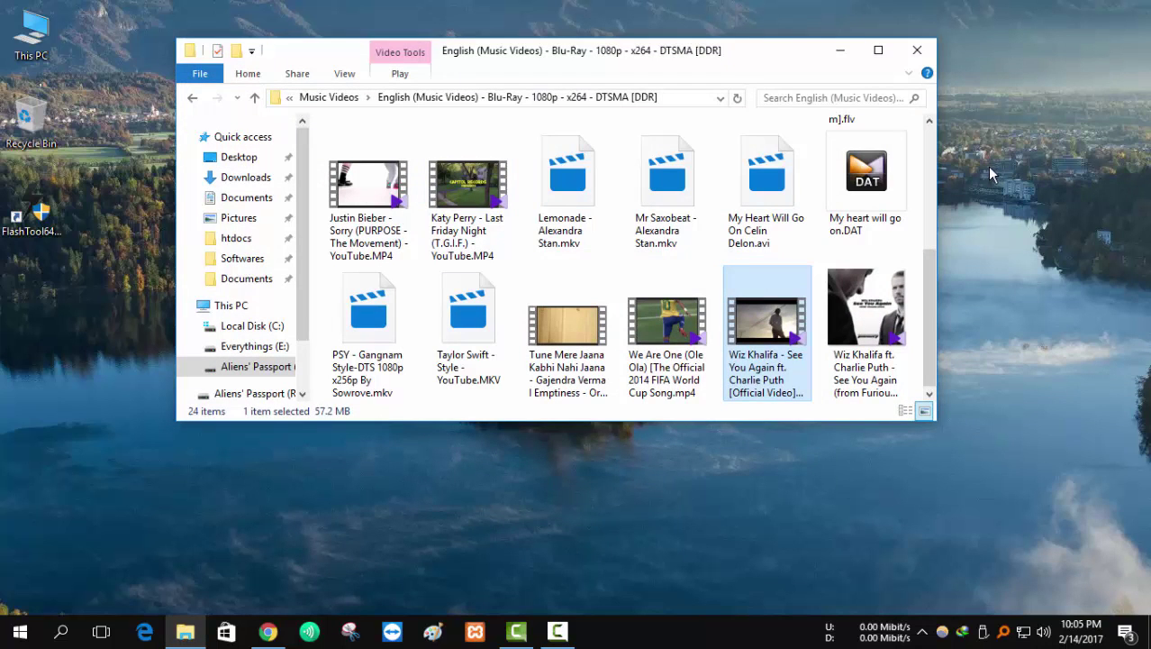
# - Play the Wiz Khalifa "See You Again" official video in KMPlayer and skip close to its end
pyautogui.doubleClick(774, 339)
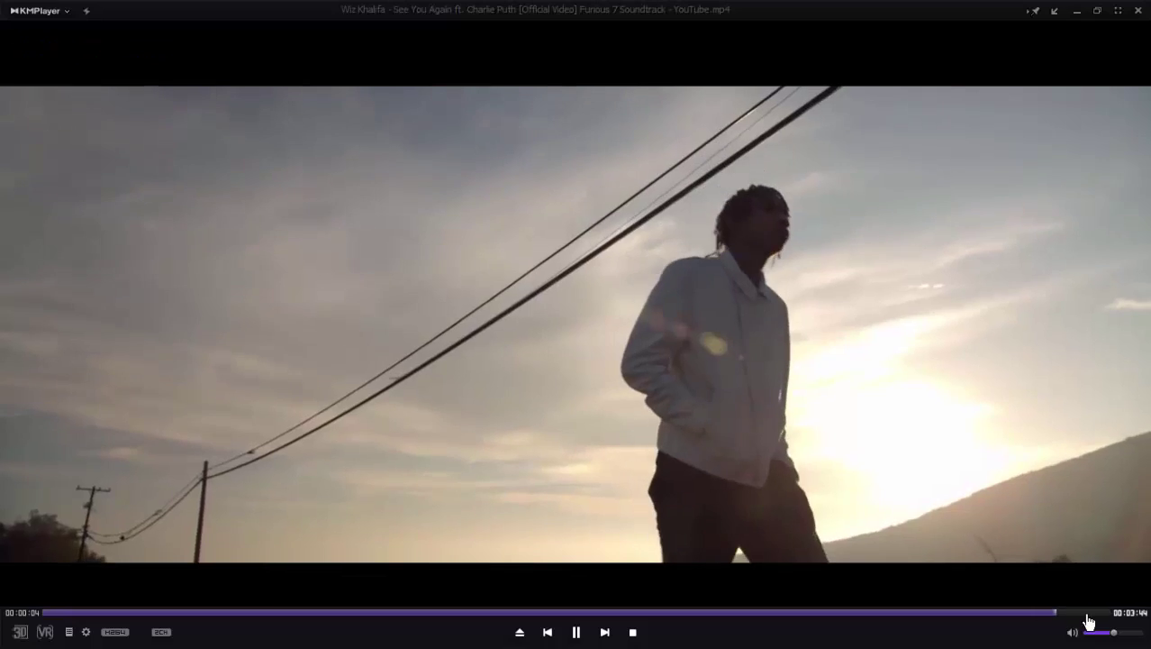
pyautogui.click(1087, 616)
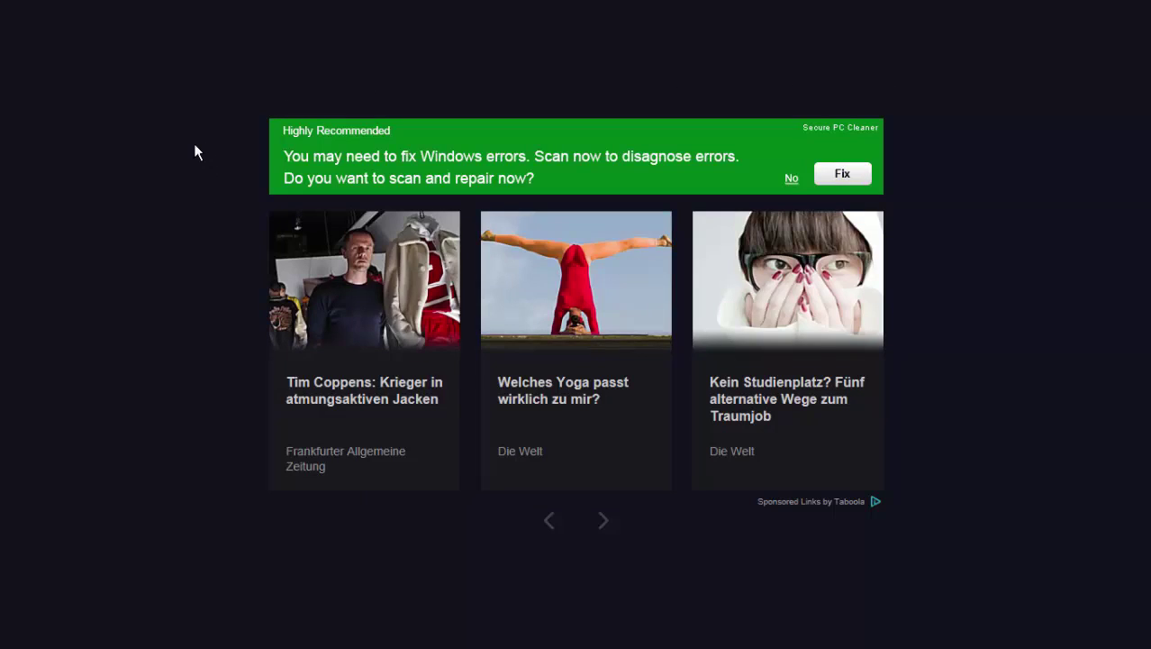
pyautogui.moveTo(427, 167)
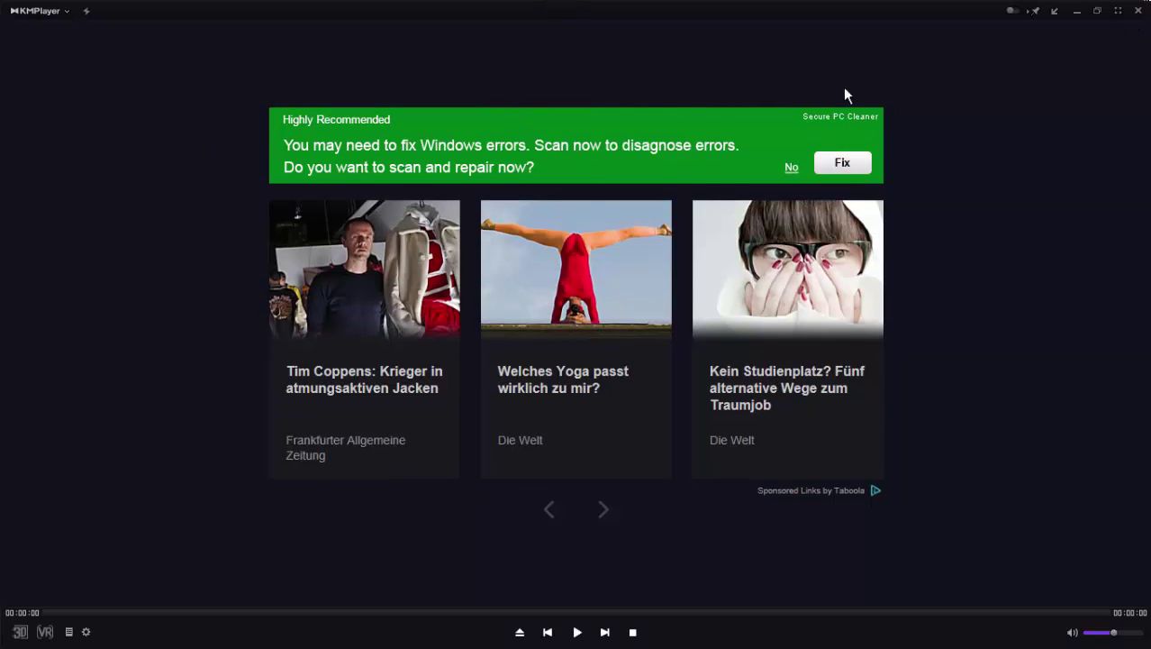
# - Show KMPlayer's online video side panel and hide it again
pyautogui.click(1012, 12)
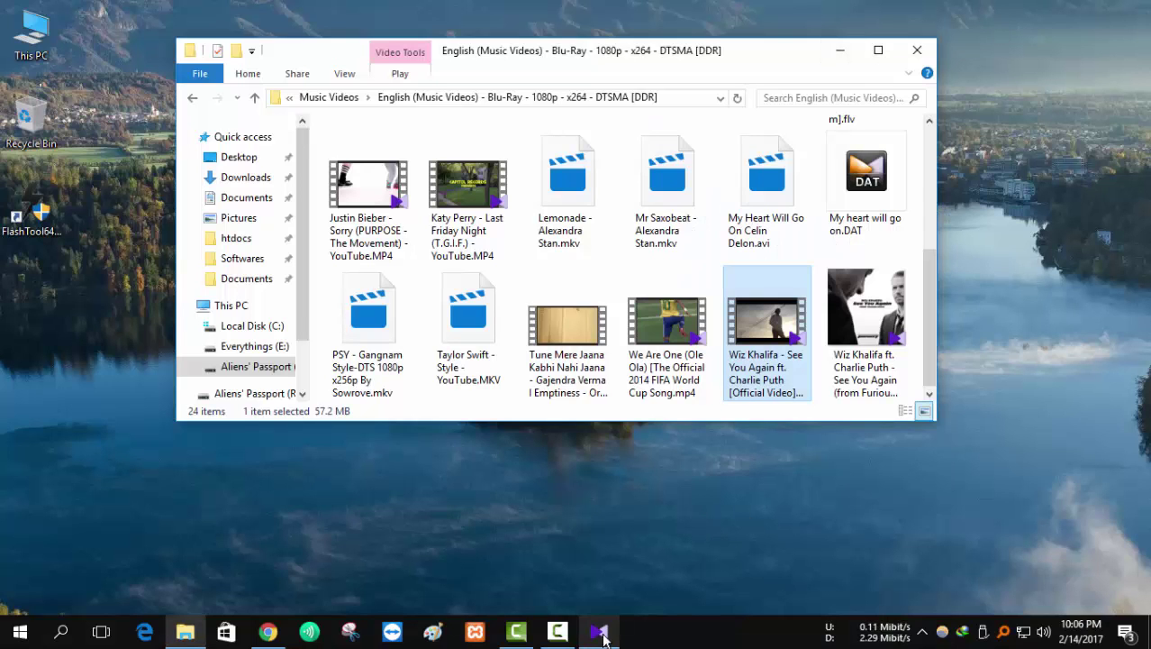
pyautogui.click(599, 631)
pyautogui.rightClick(737, 43)
pyautogui.click(840, 39)
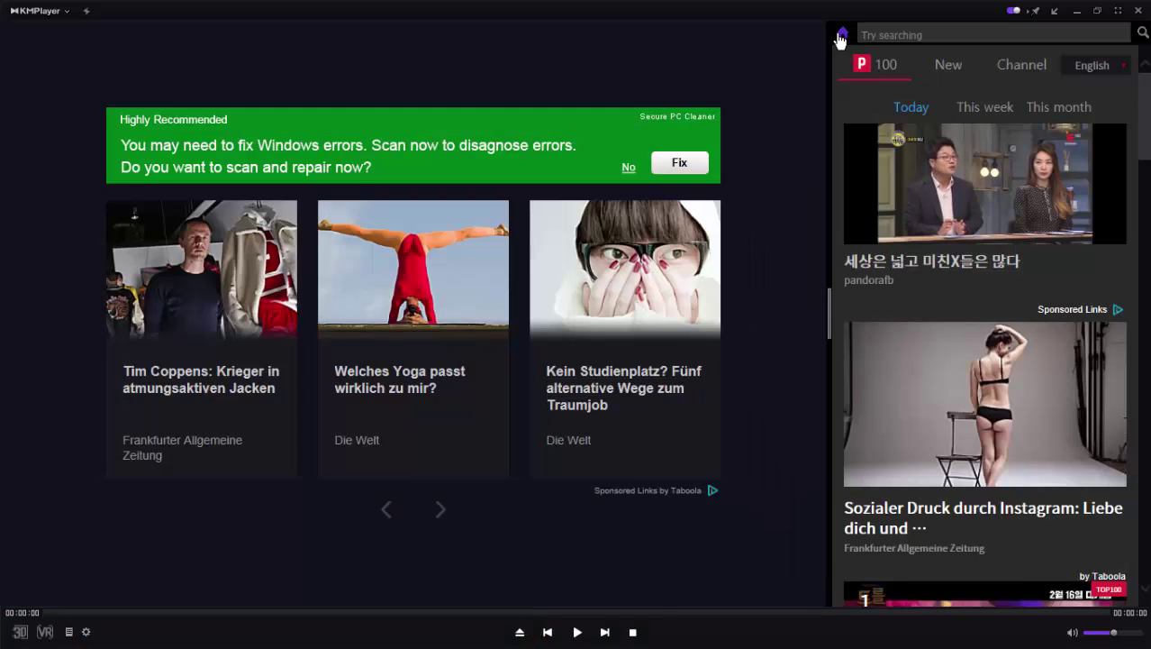
pyautogui.click(1014, 10)
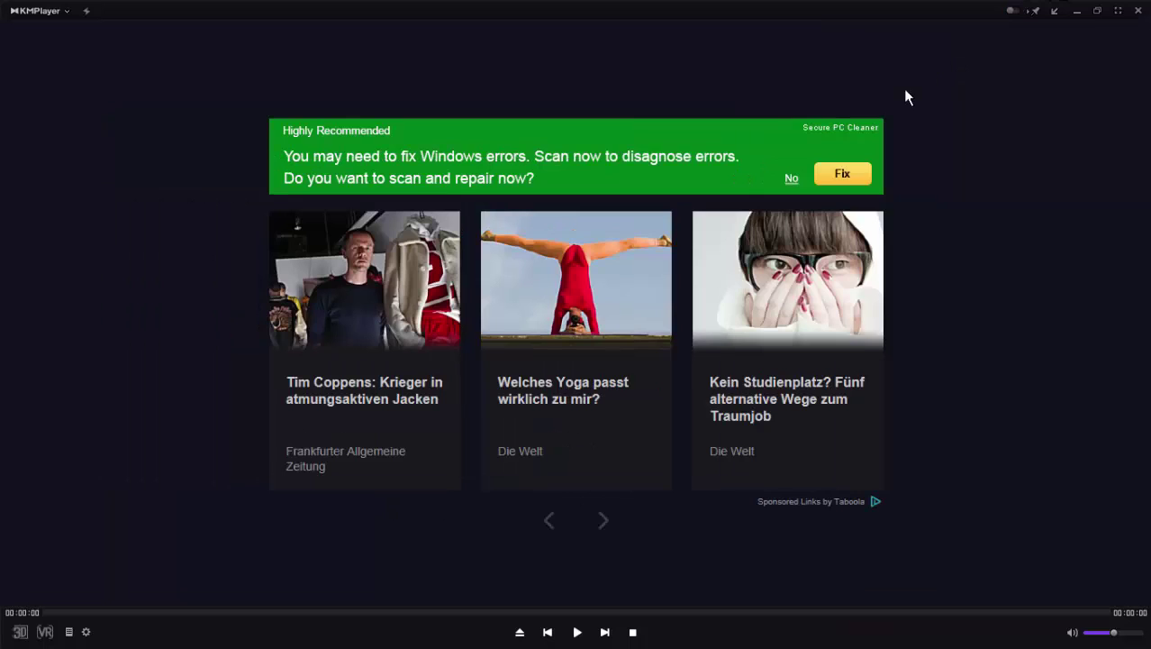
# - Minimize KMPlayer and the file browser window, and refresh the desktop
pyautogui.click(1077, 11)
pyautogui.click(840, 50)
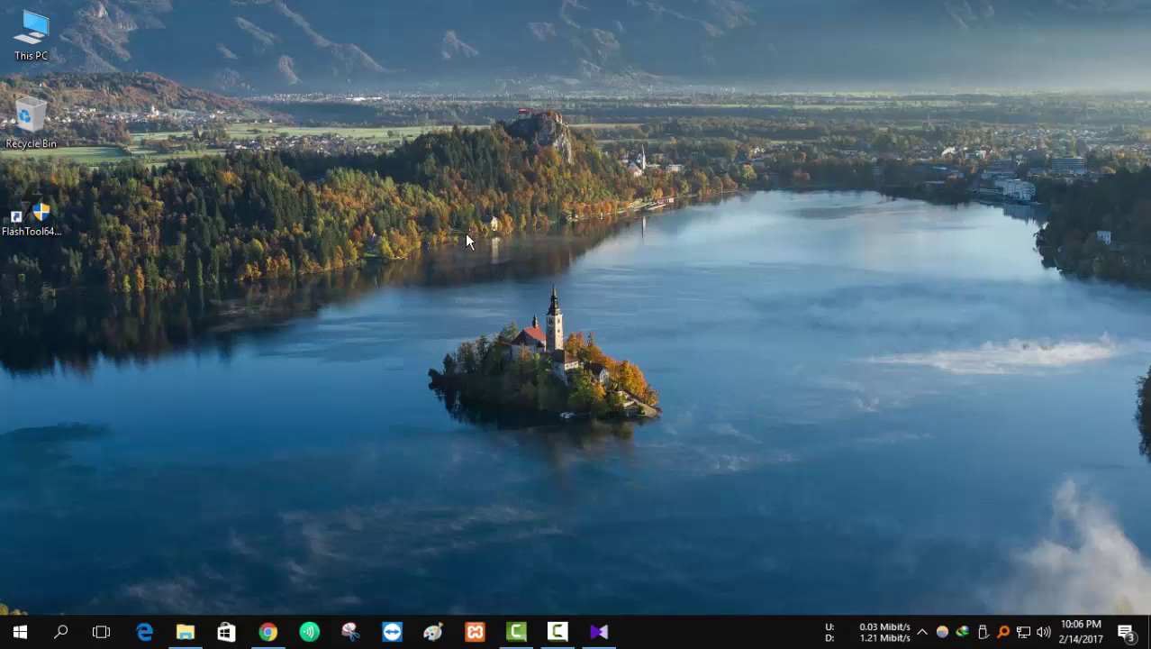
pyautogui.rightClick(465, 232)
pyautogui.click(520, 285)
# - Switch to Chrome and shorten the Google search to "block ads kmplayer 4.1.5.8"
pyautogui.click(268, 631)
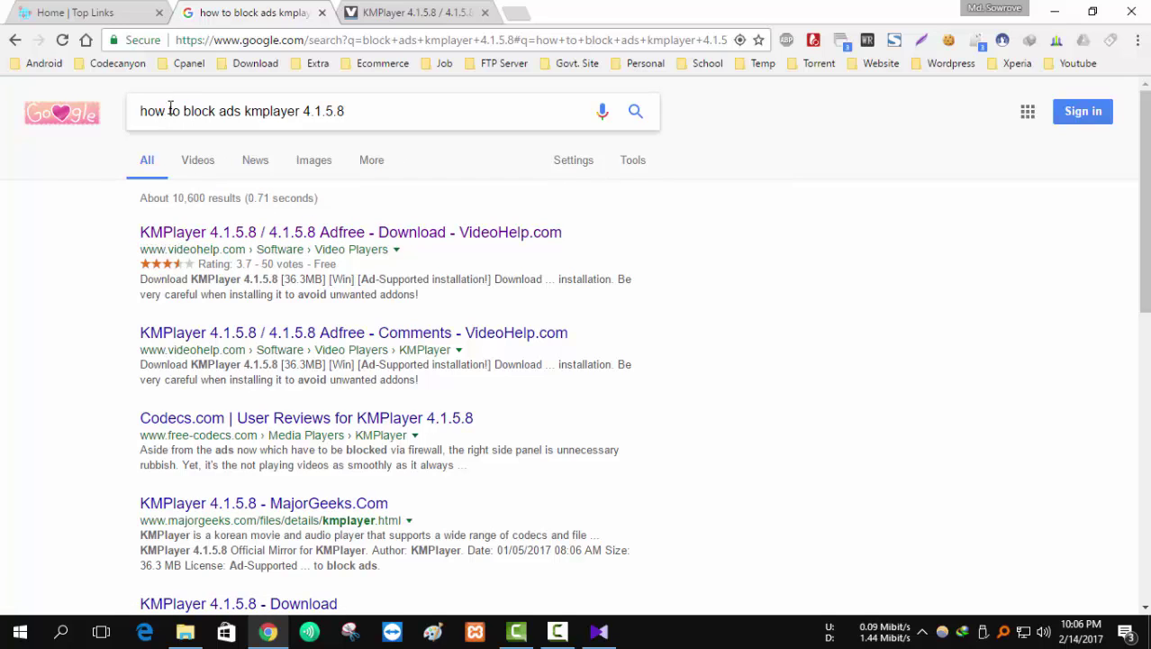
pyautogui.moveTo(185, 111); pyautogui.dragTo(64, 114)
pyautogui.press('BackSpace')
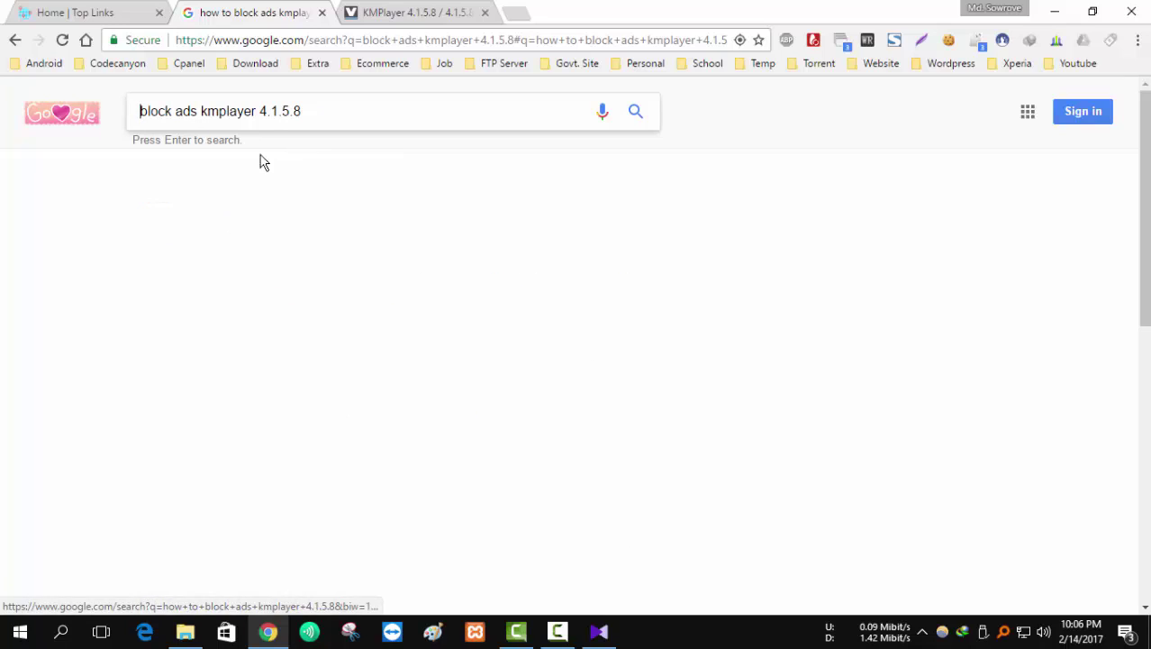
pyautogui.moveTo(317, 114); pyautogui.dragTo(257, 111)
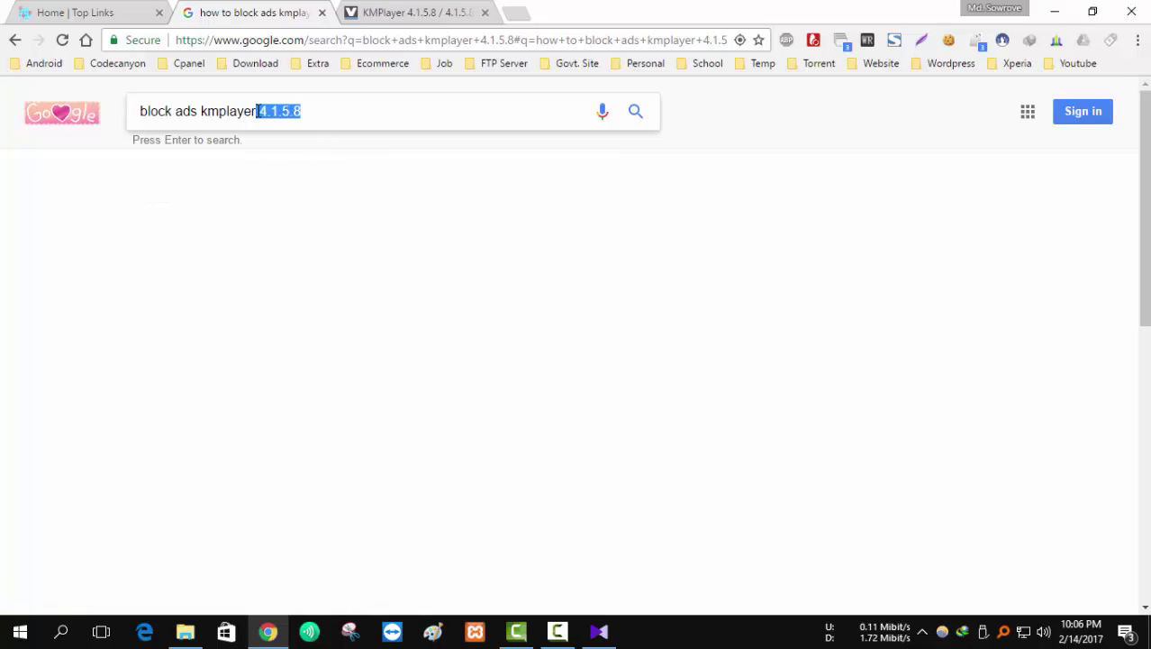
pyautogui.click(85, 206)
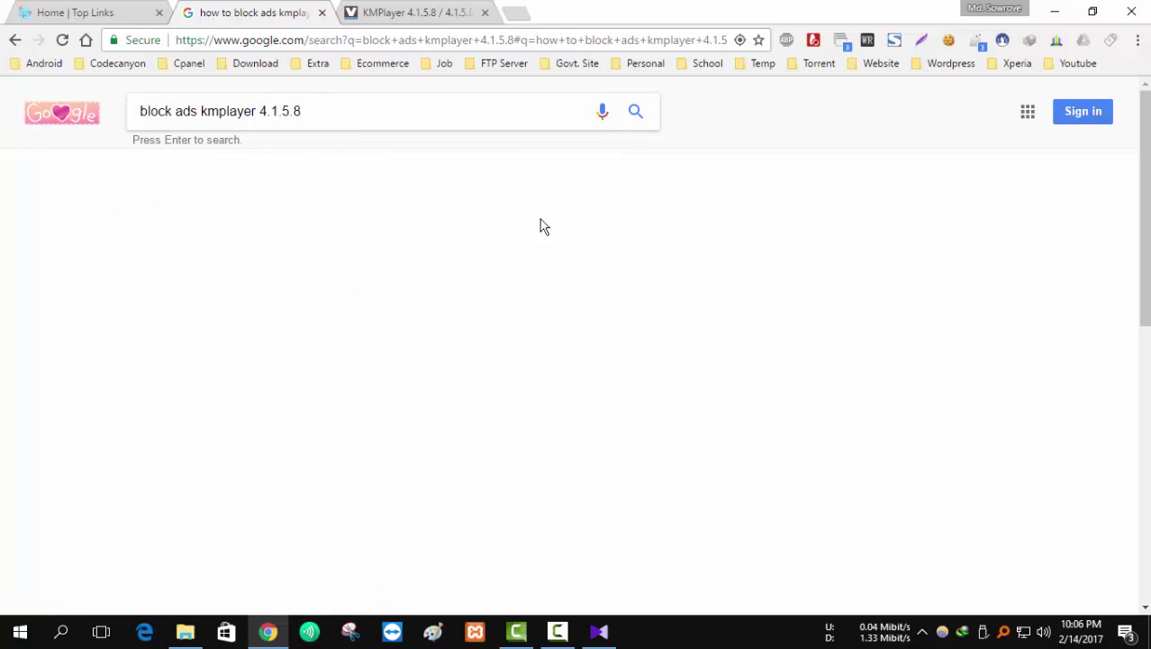
pyautogui.click(640, 111)
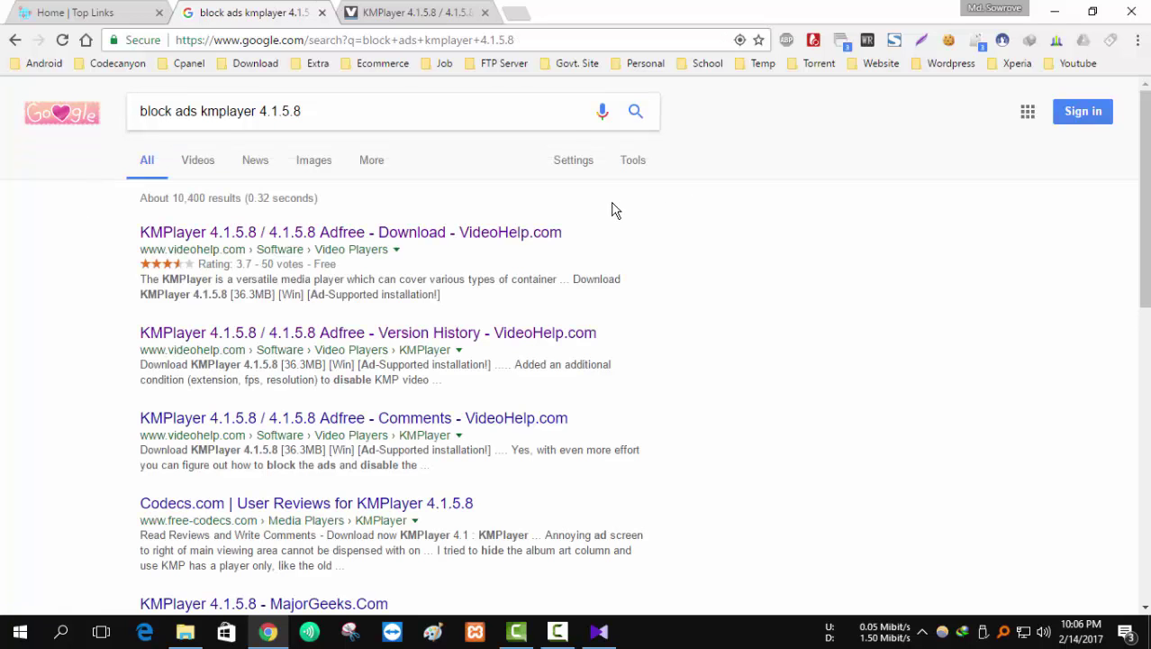
# - On VideoHelp's KMPlayer page, start downloading KMPlayer 4.1.5.8 Adfree into the Downloads folder
pyautogui.click(320, 232)
pyautogui.click(431, 18)
pyautogui.scroll(6, 444, 265)
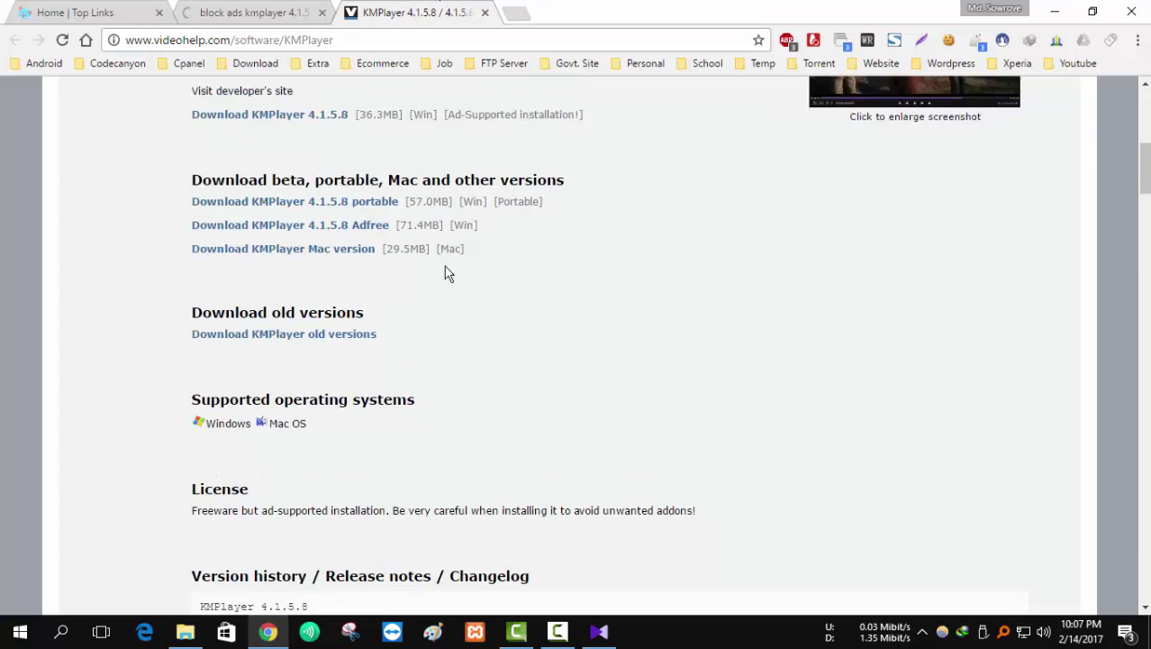
pyautogui.scroll(-8, 442, 266)
pyautogui.scroll(3, 435, 268)
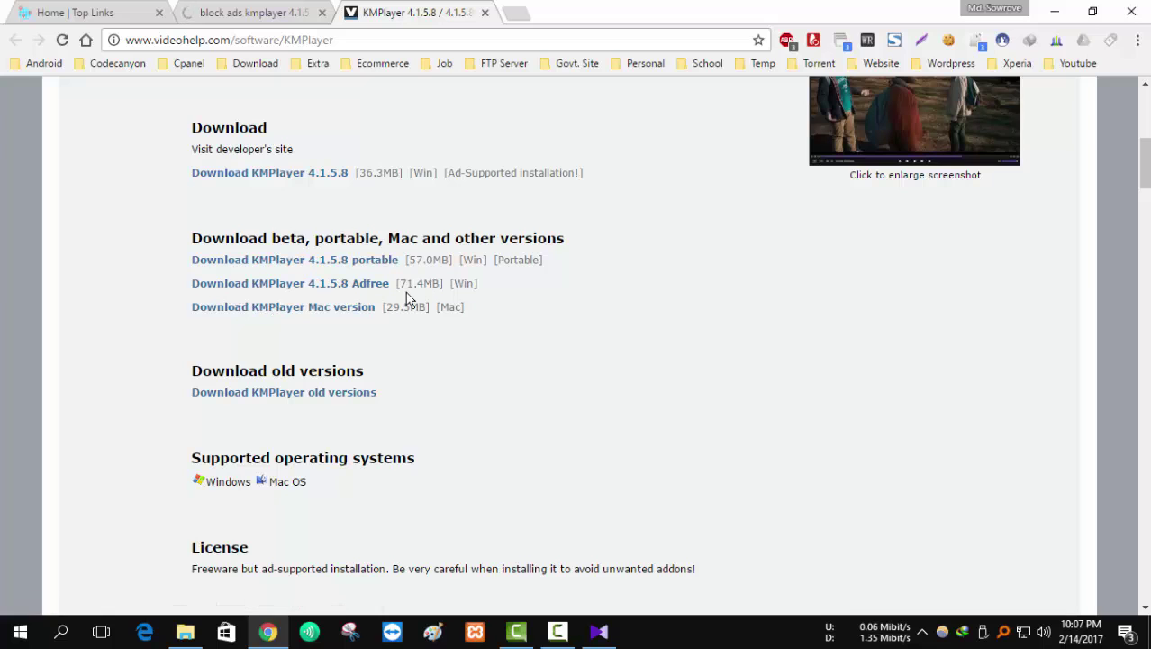
pyautogui.click(331, 287)
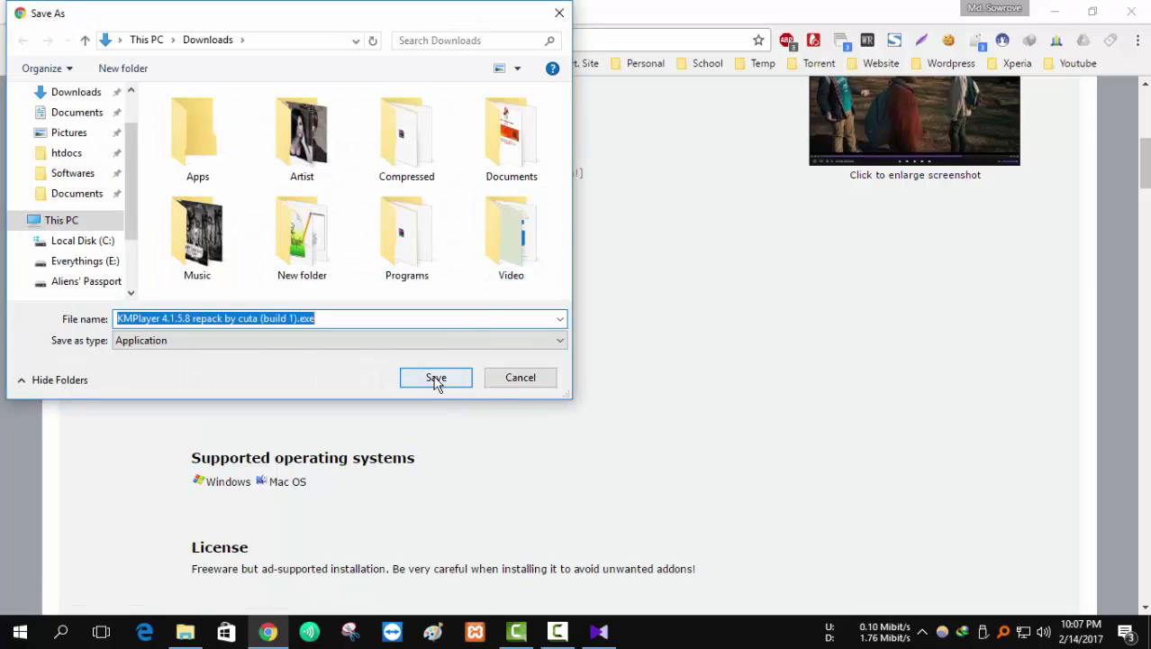
pyautogui.click(435, 382)
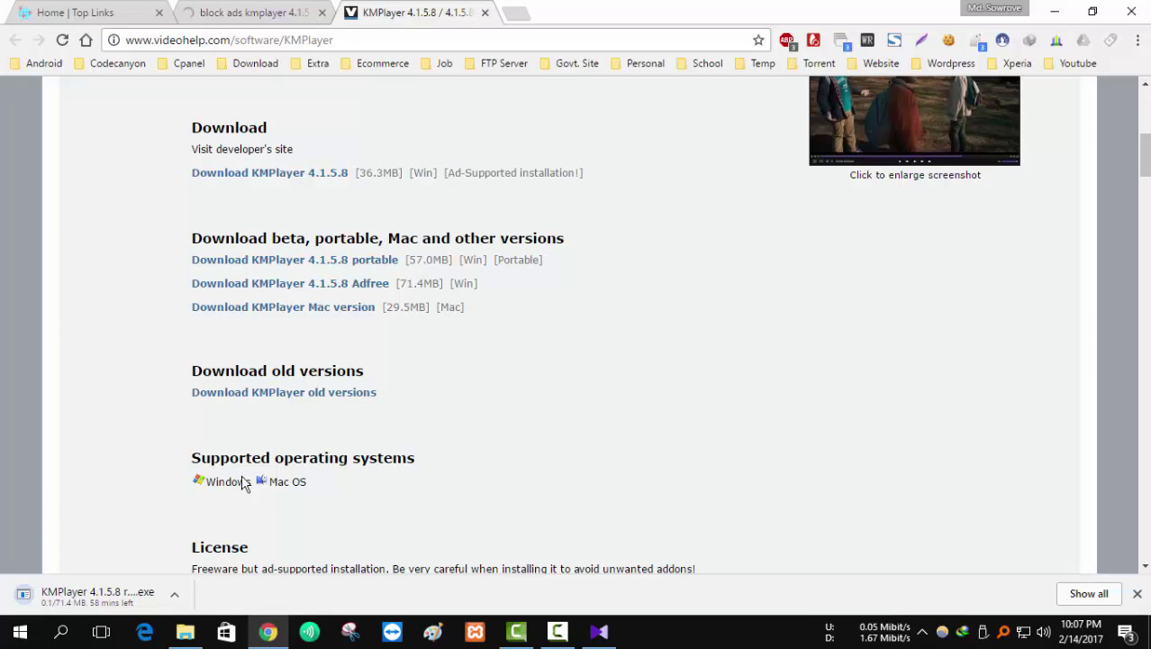
# - From Chrome's downloads page, start downloading the same installer with Internet Download Manager and pause the Chrome download
pyautogui.rightClick(74, 595)
pyautogui.click(1116, 591)
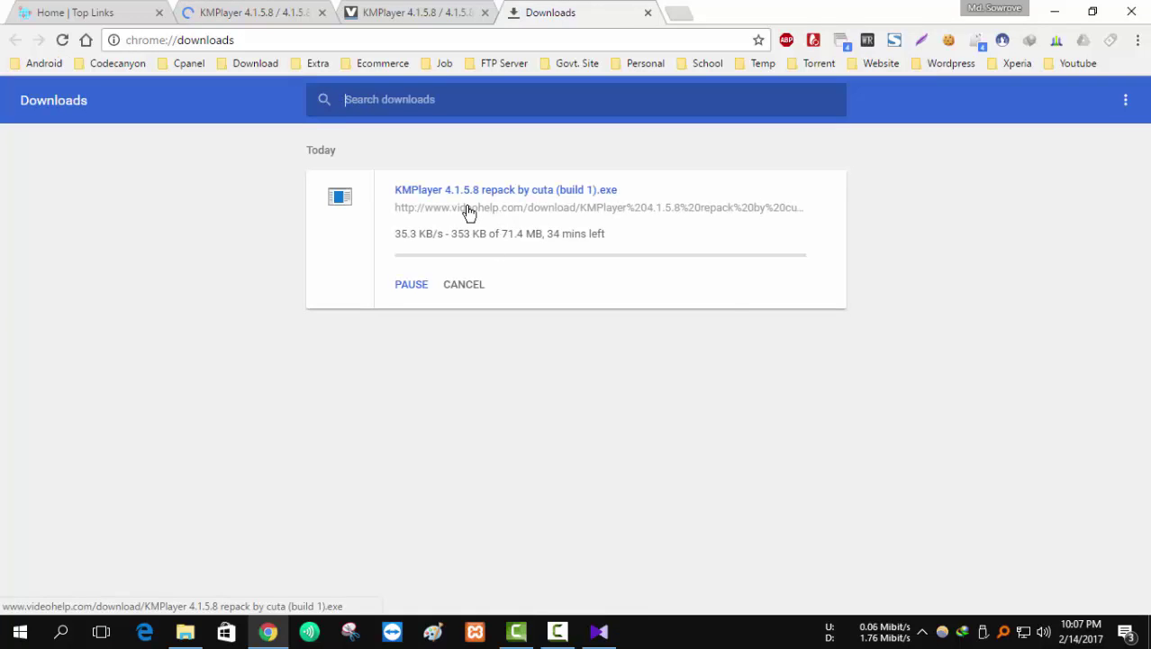
pyautogui.rightClick(468, 209)
pyautogui.click(552, 373)
pyautogui.click(570, 391)
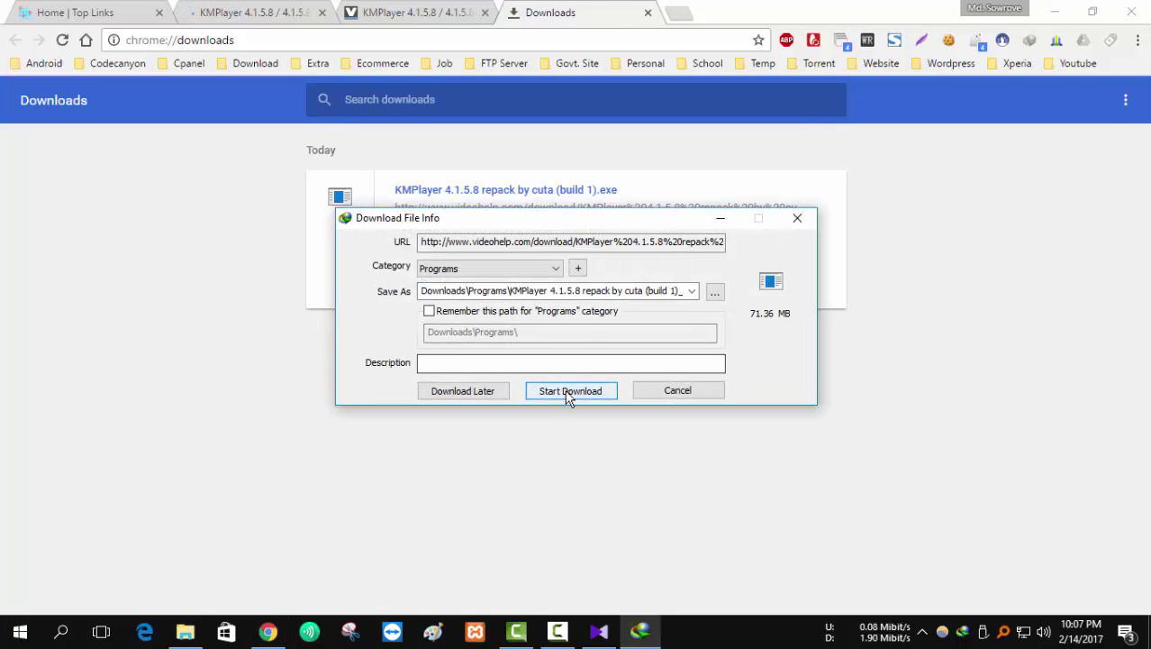
pyautogui.click(403, 285)
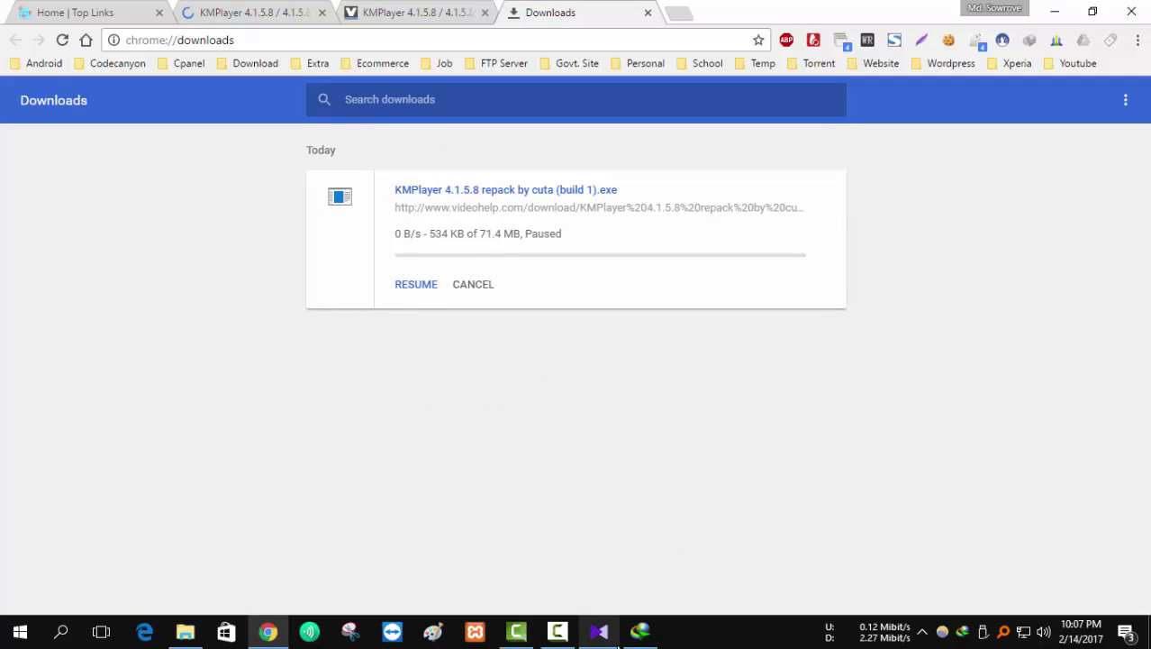
pyautogui.moveTo(595, 134); pyautogui.dragTo(687, 165)
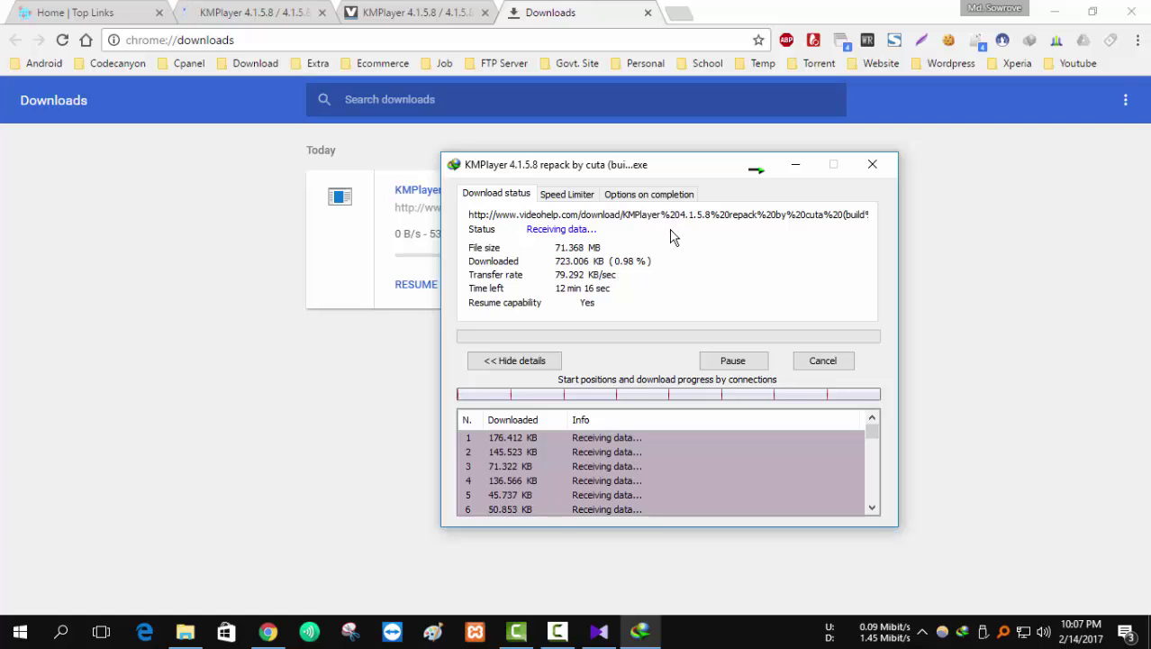
pyautogui.moveTo(690, 167); pyautogui.dragTo(519, 173)
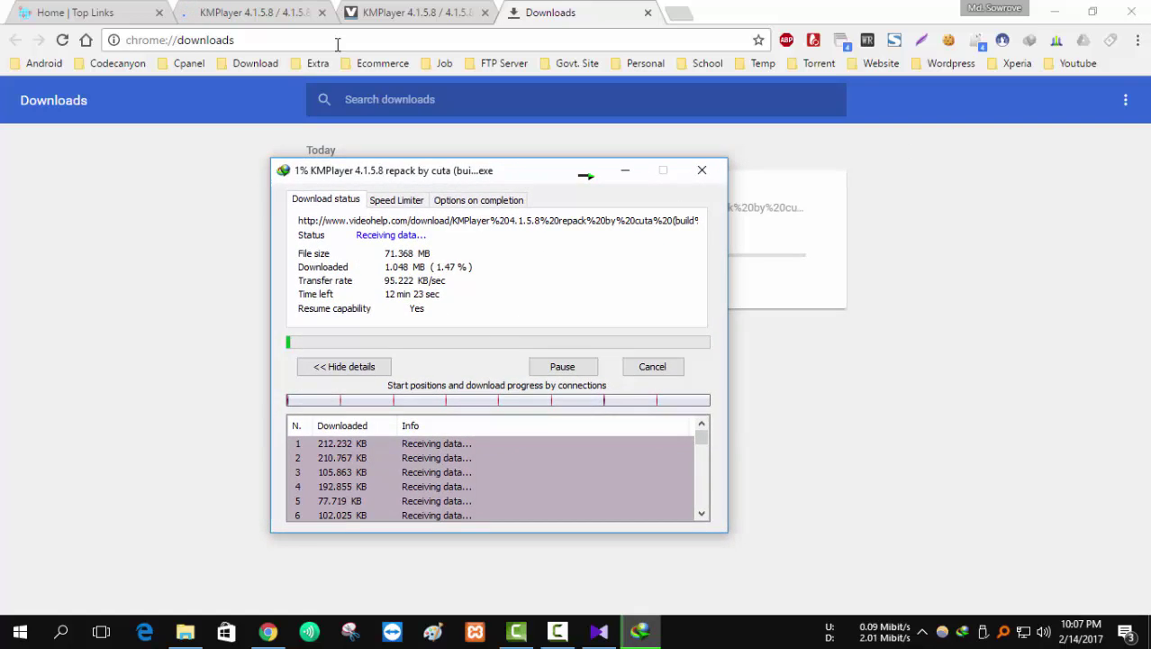
# - Close the duplicate, still loading VideoHelp tab and quit KMPlayer
pyautogui.click(270, 12)
pyautogui.scroll(-3, 476, 249)
pyautogui.scroll(-4, 476, 249)
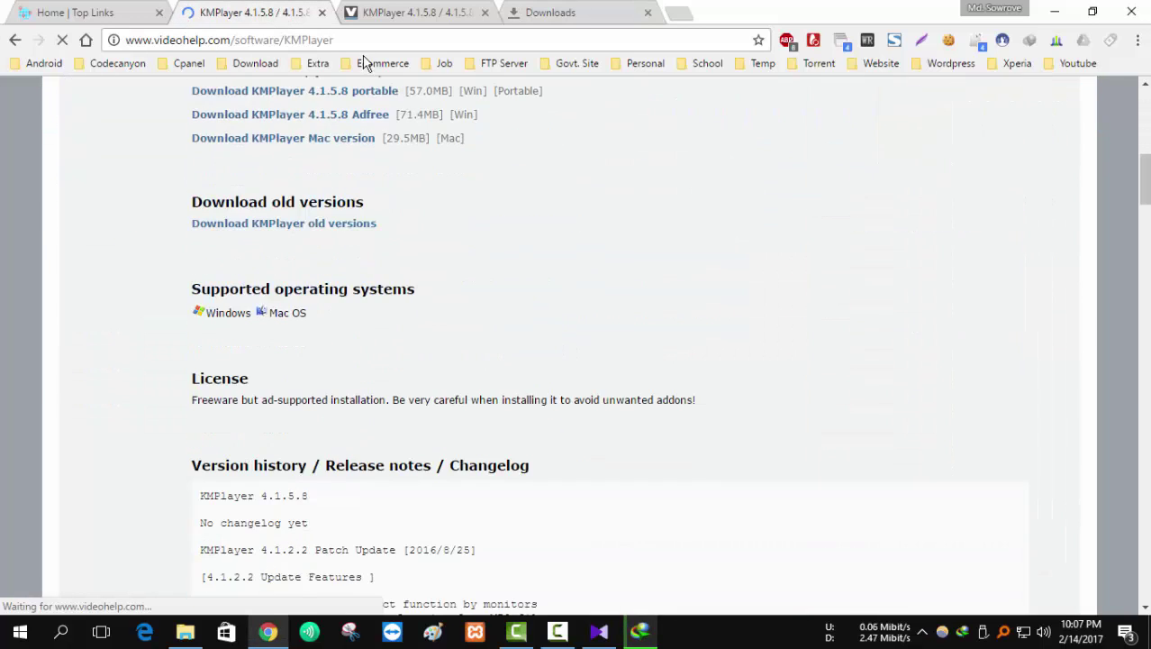
pyautogui.click(322, 14)
pyautogui.scroll(3, 510, 237)
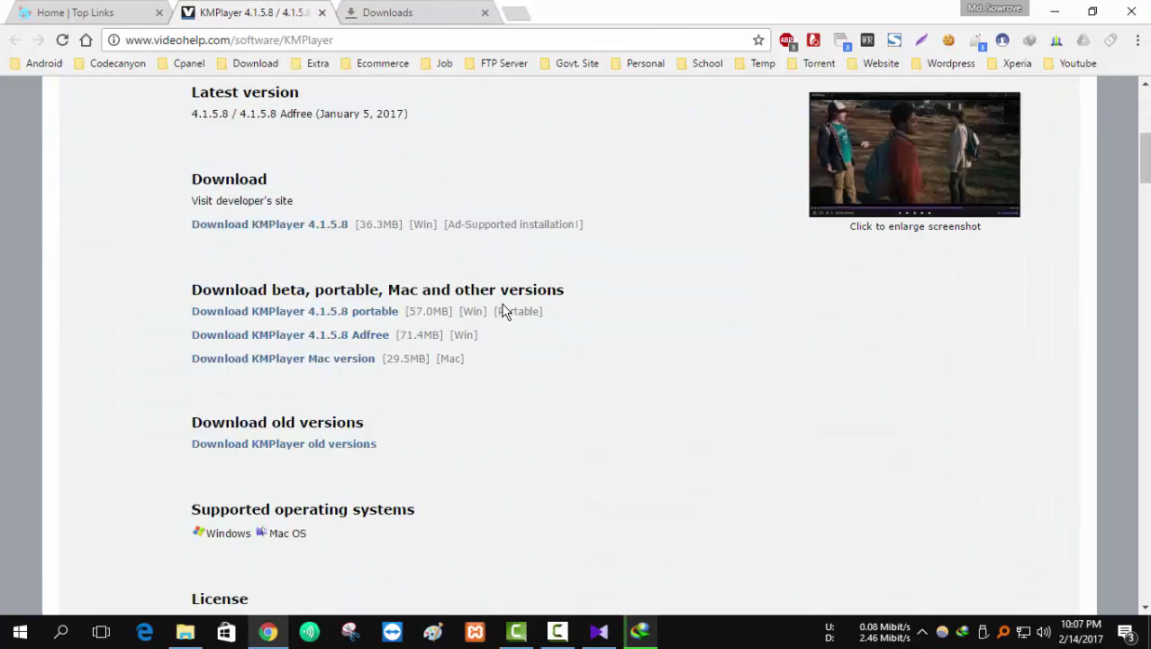
pyautogui.click(602, 636)
pyautogui.click(1138, 13)
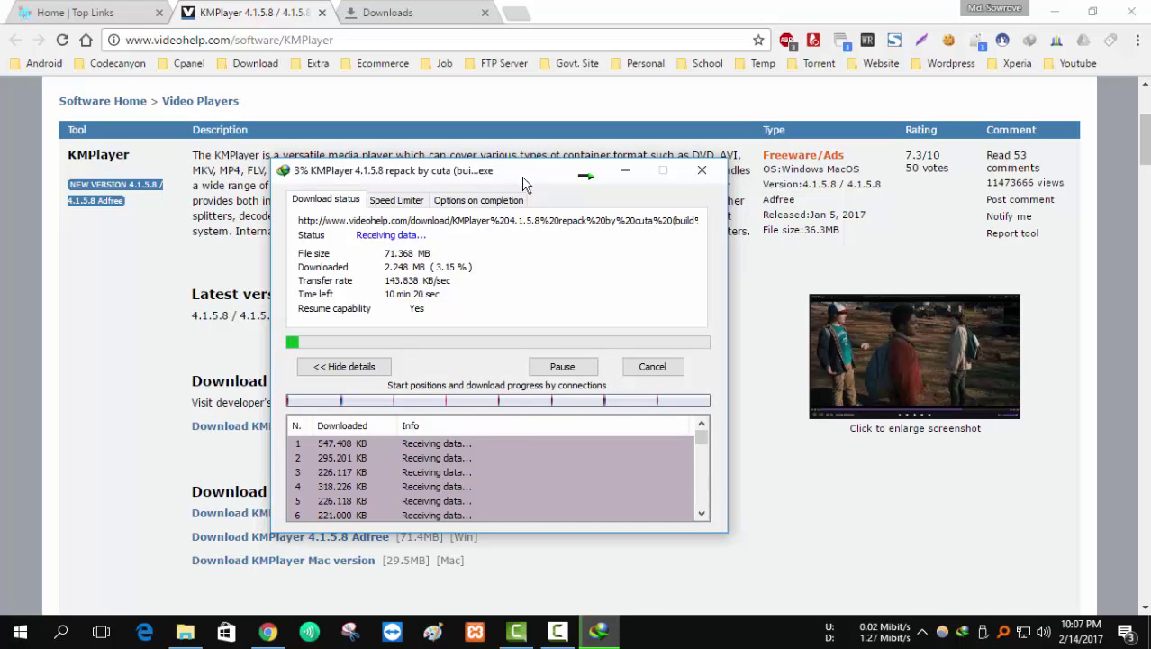
pyautogui.moveTo(470, 178); pyautogui.dragTo(441, 148)
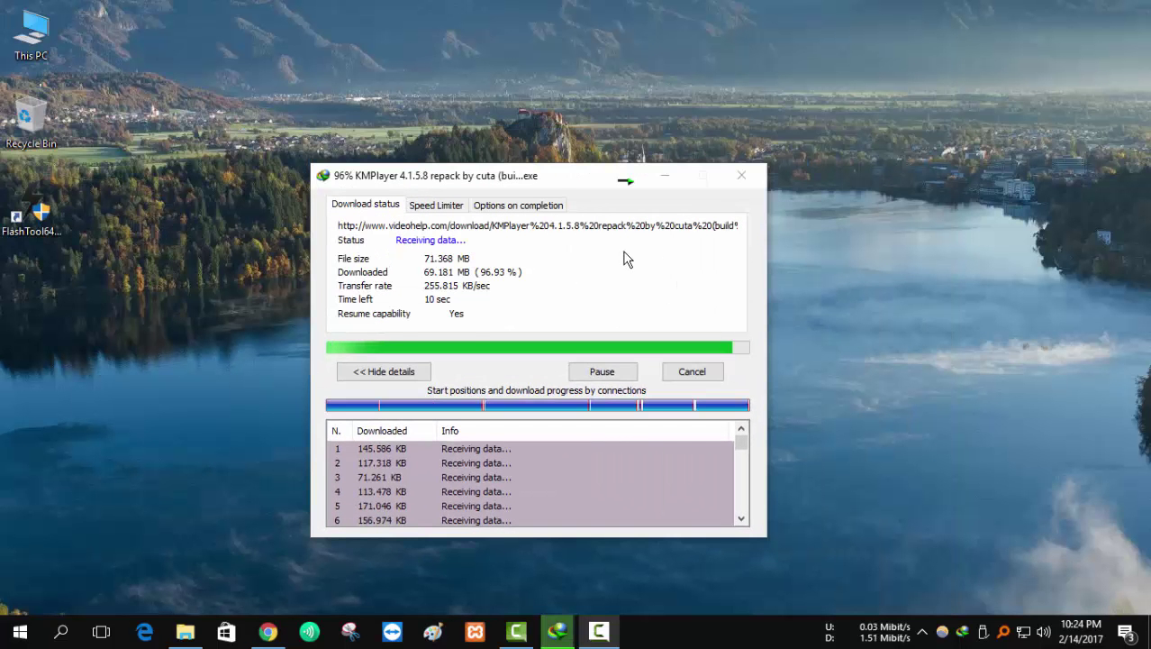
pyautogui.moveTo(523, 180); pyautogui.dragTo(529, 155)
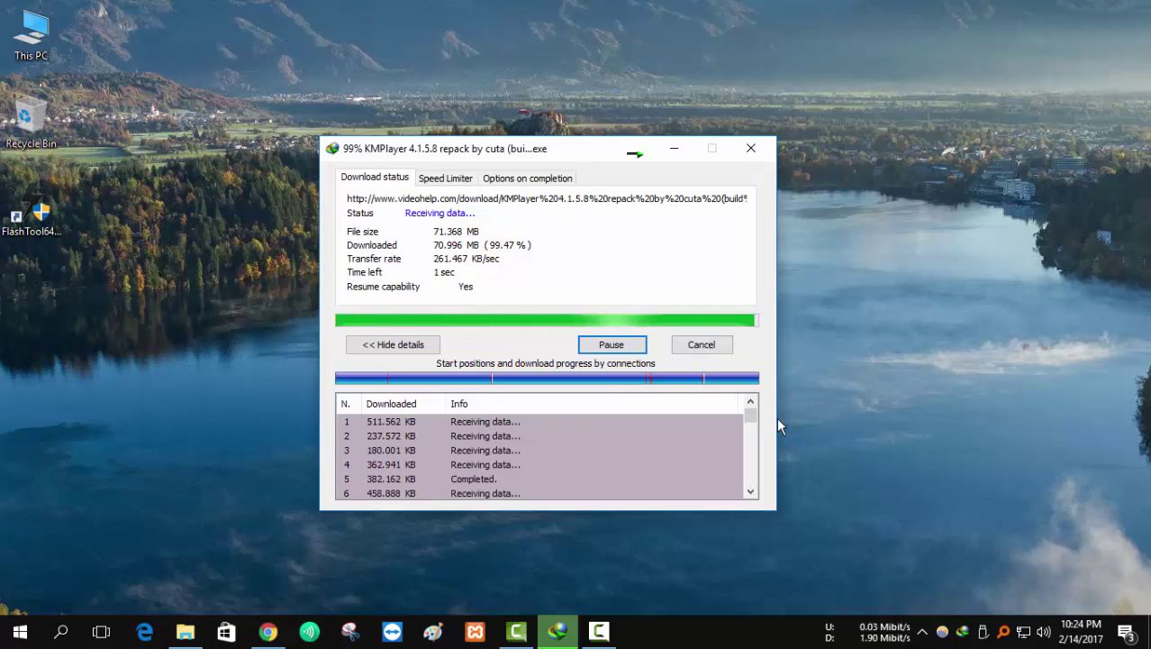
pyautogui.moveTo(545, 150); pyautogui.dragTo(519, 165)
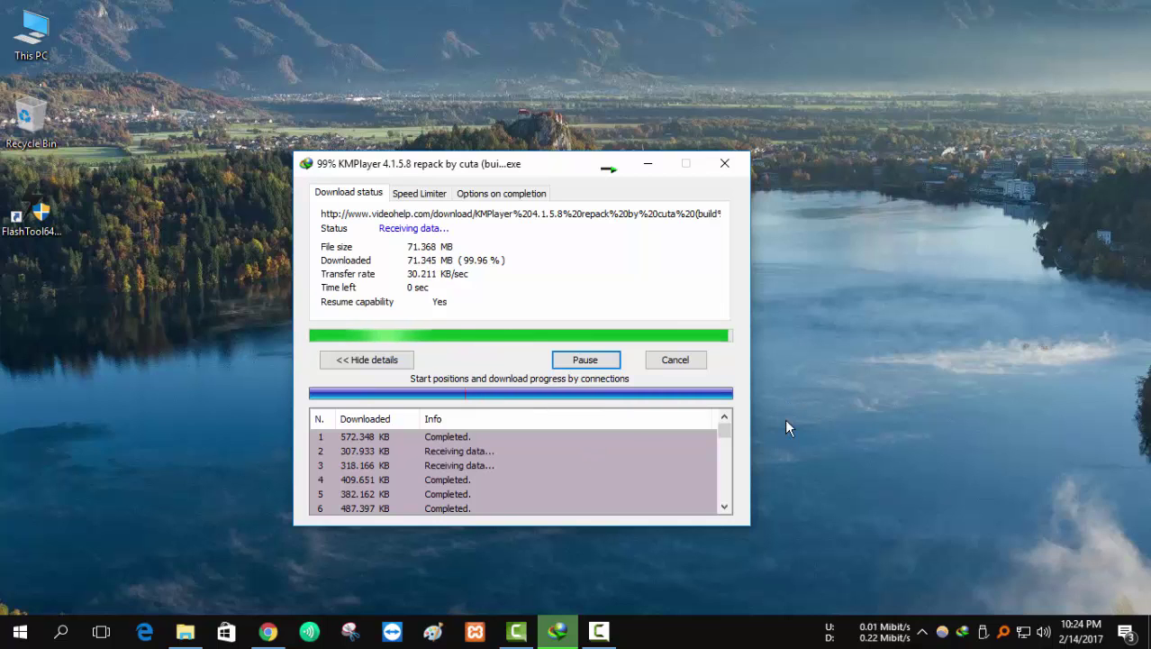
# - Launch the downloaded KMPlayer 4.1.5.8 repack installer from Internet Download Manager, allow it to run, and minimize the download manager
pyautogui.doubleClick(963, 632)
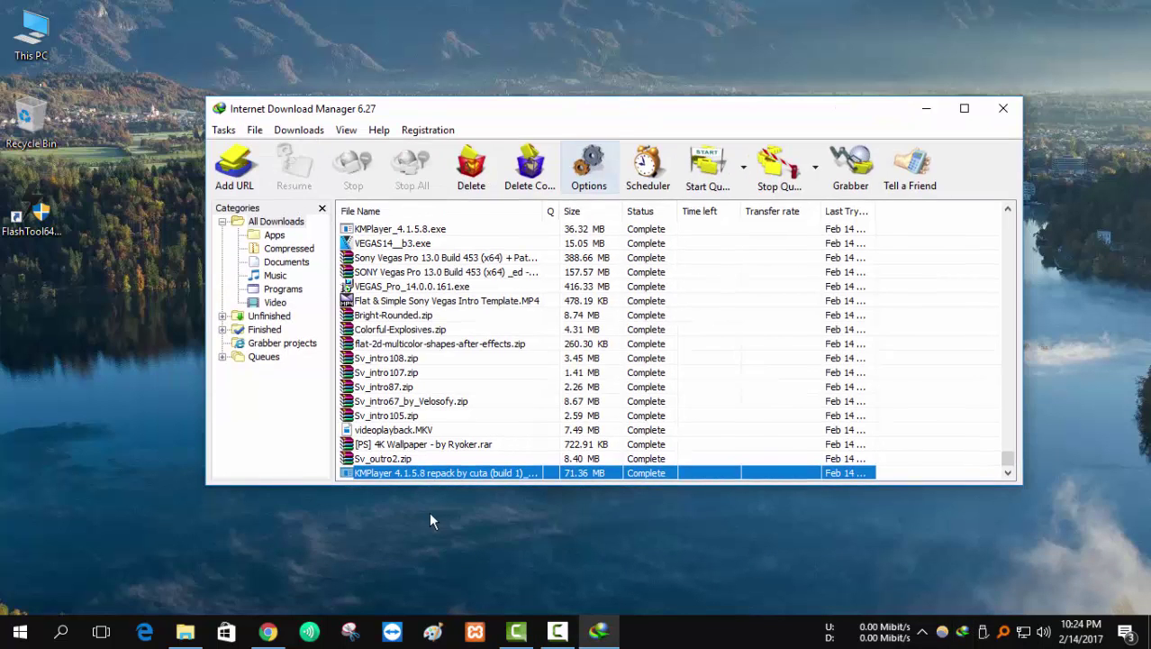
pyautogui.rightClick(435, 472)
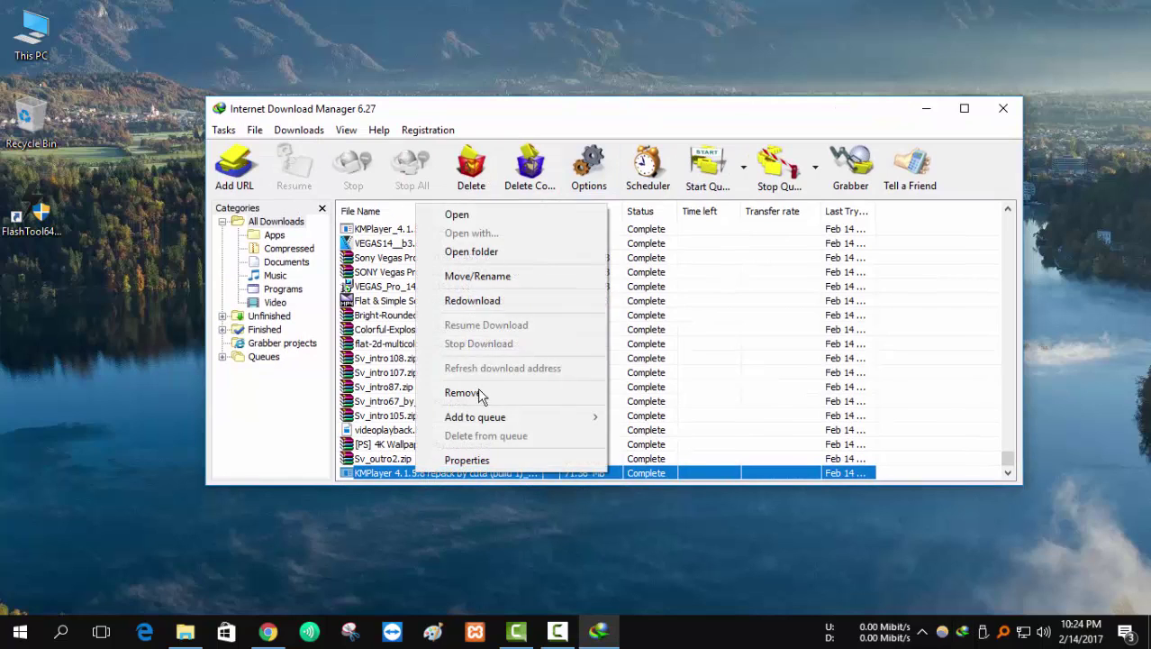
pyautogui.click(498, 221)
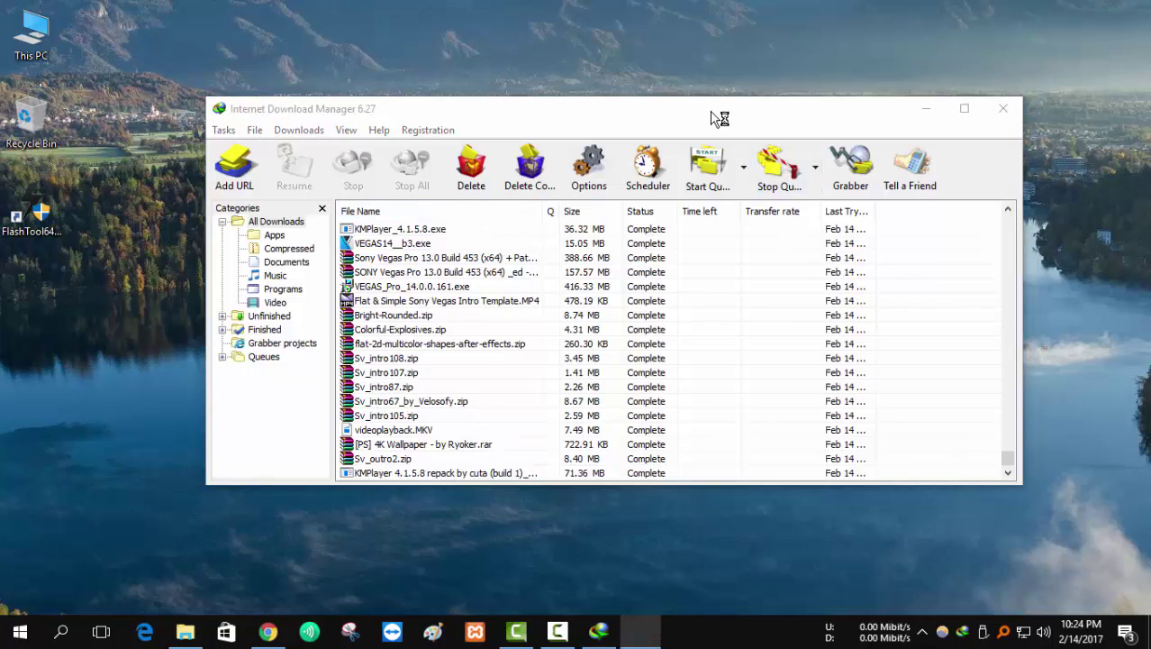
pyautogui.click(583, 370)
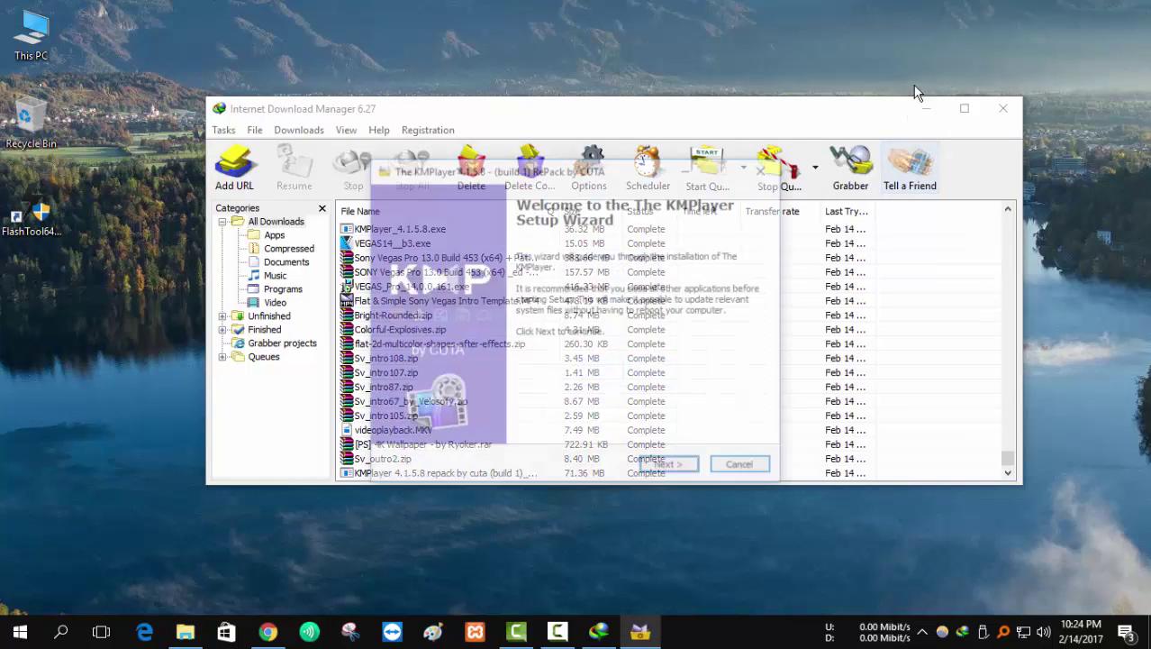
pyautogui.click(925, 108)
# - Proceed through the KMPlayer setup wizard and set the destination folder to C:\KMPlayer\
pyautogui.click(692, 466)
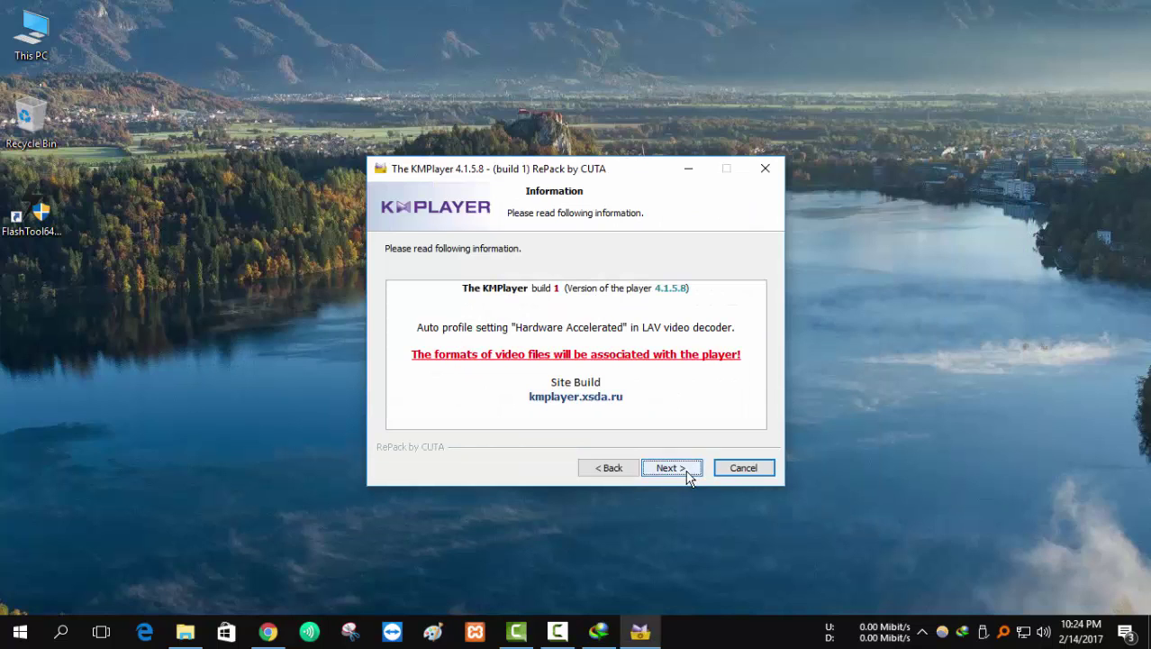
pyautogui.click(671, 468)
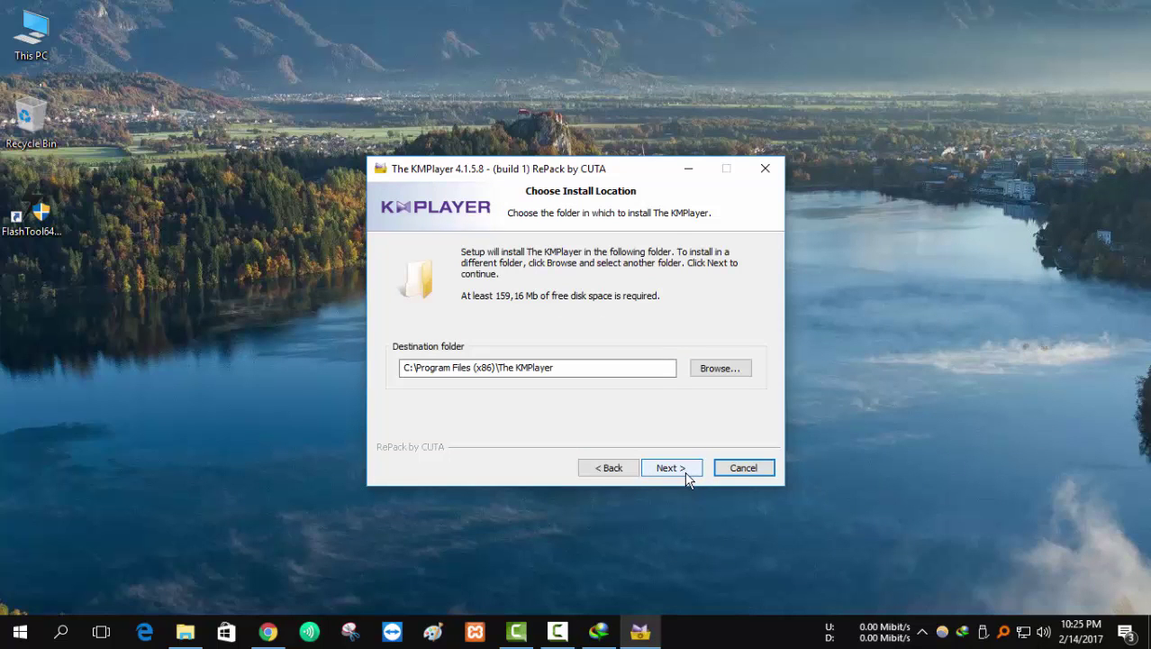
pyautogui.click(699, 362)
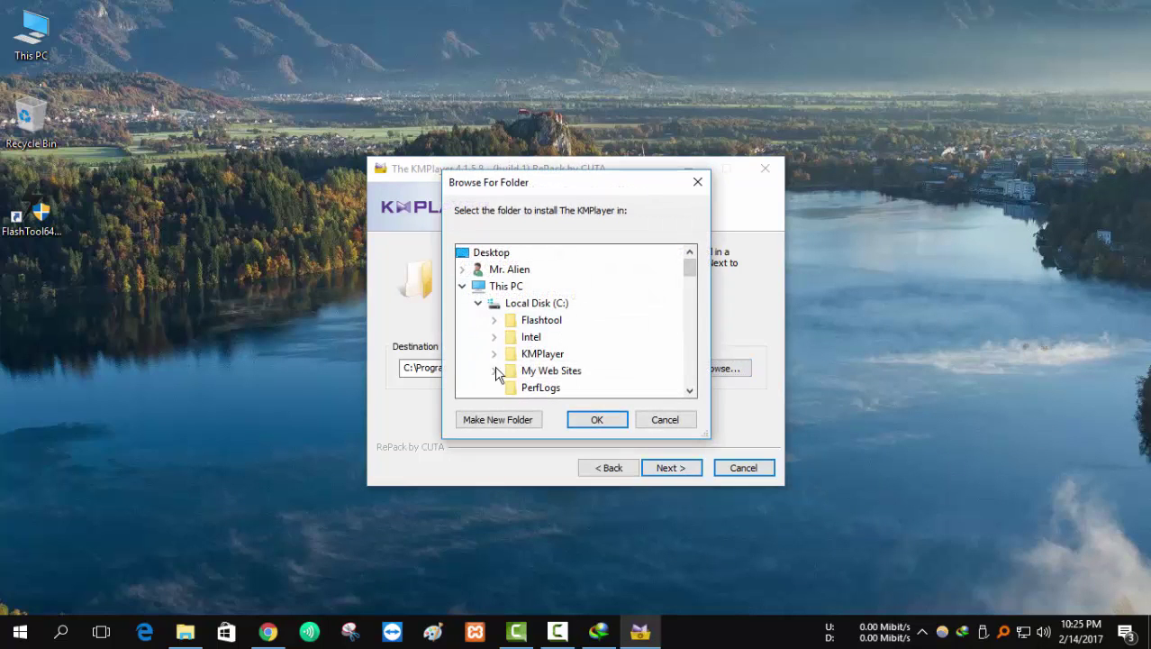
pyautogui.scroll(-2, 630, 366)
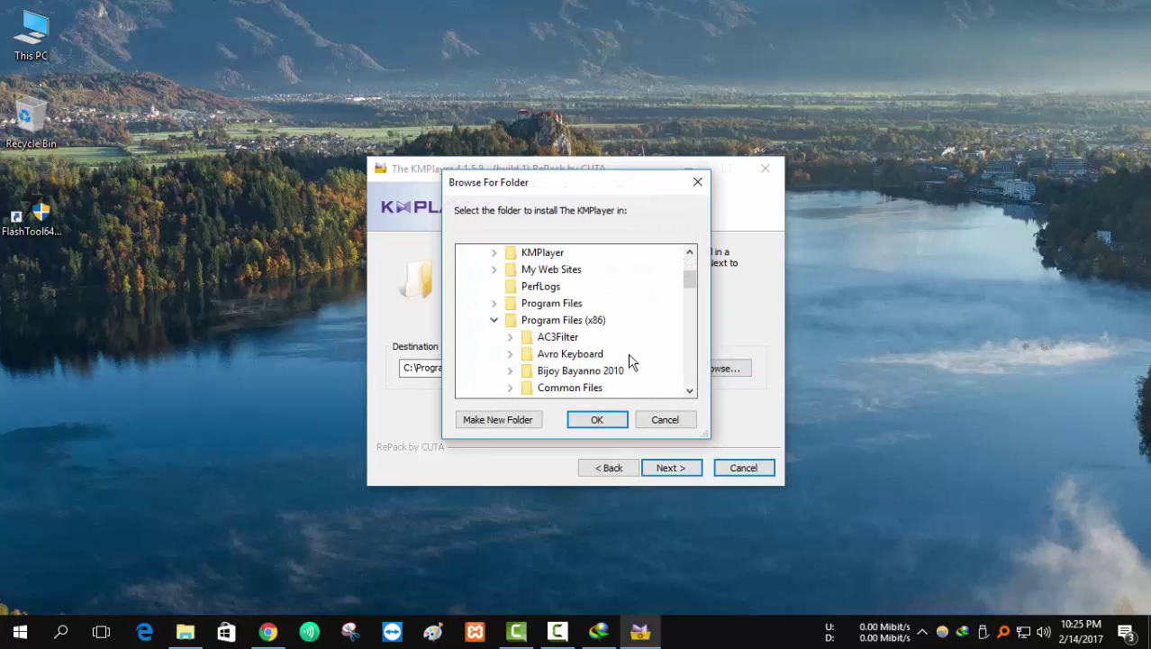
pyautogui.click(541, 252)
pyautogui.click(604, 421)
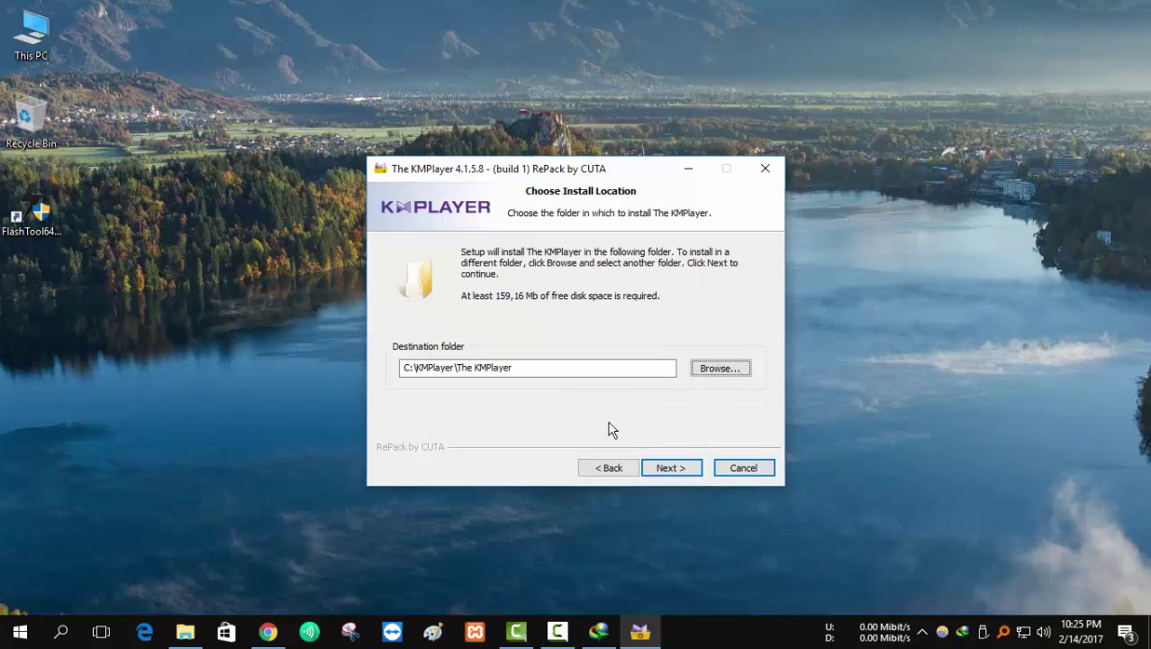
pyautogui.moveTo(454, 368); pyautogui.dragTo(598, 367)
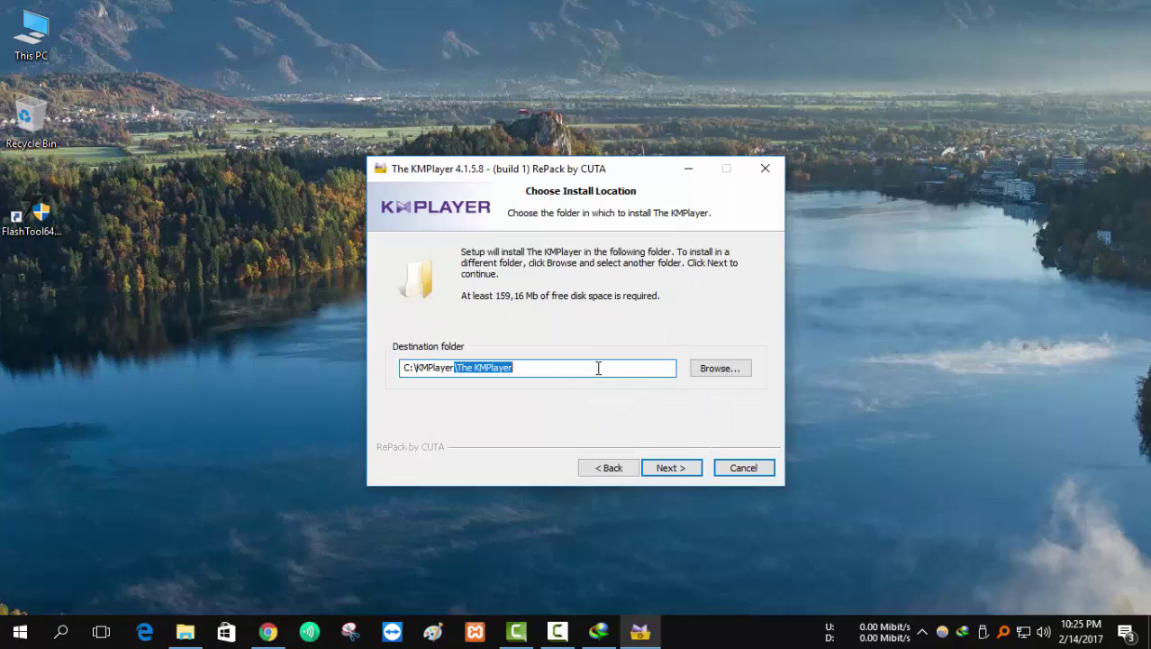
pyautogui.click(501, 371)
pyautogui.press('BackSpace')
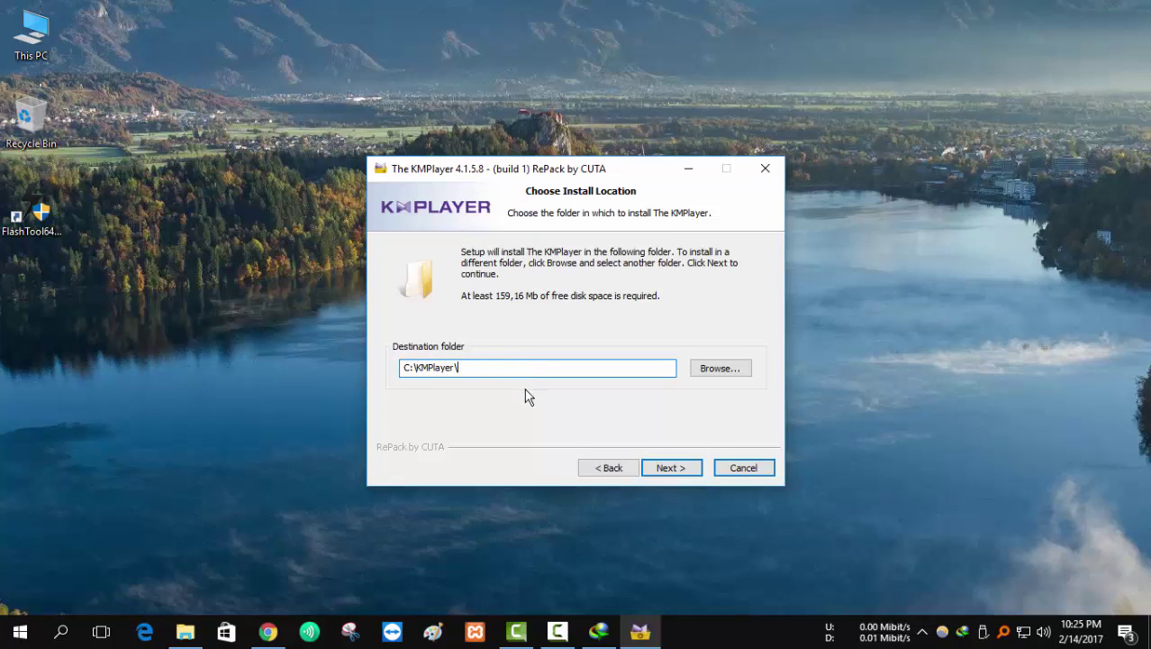
# - Keep The KMPlayer as the Start Menu folder and the desktop icon option, and start the installation
pyautogui.click(670, 468)
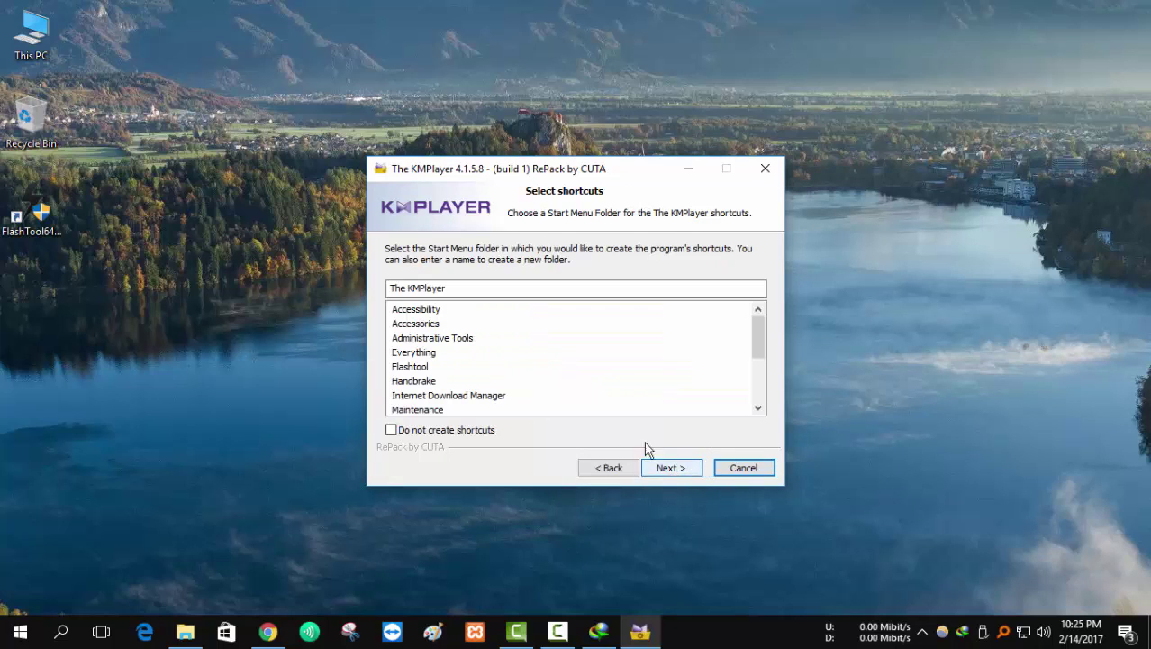
pyautogui.click(670, 468)
pyautogui.click(679, 477)
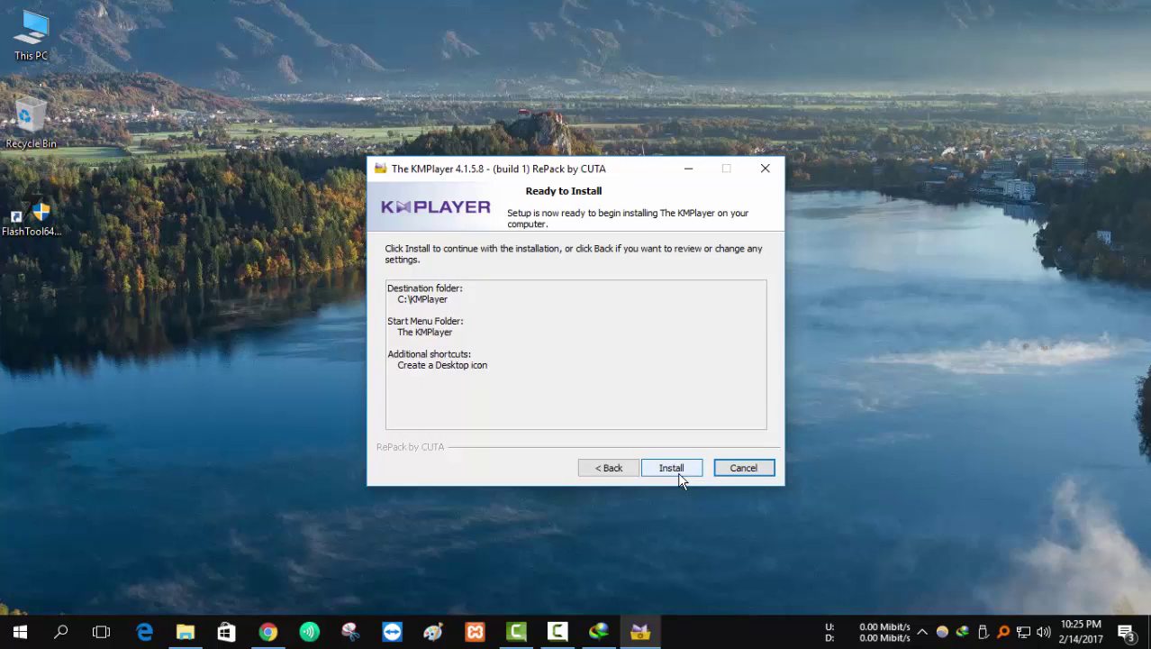
pyautogui.click(679, 477)
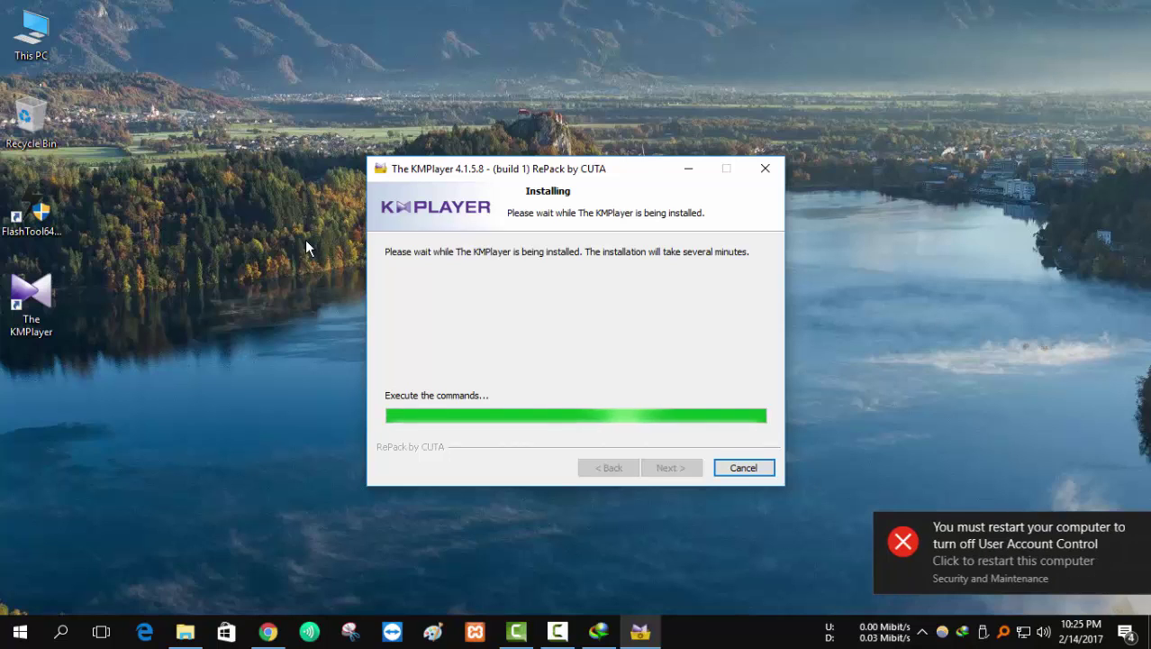
pyautogui.rightClick(171, 245)
pyautogui.click(214, 294)
pyautogui.rightClick(212, 301)
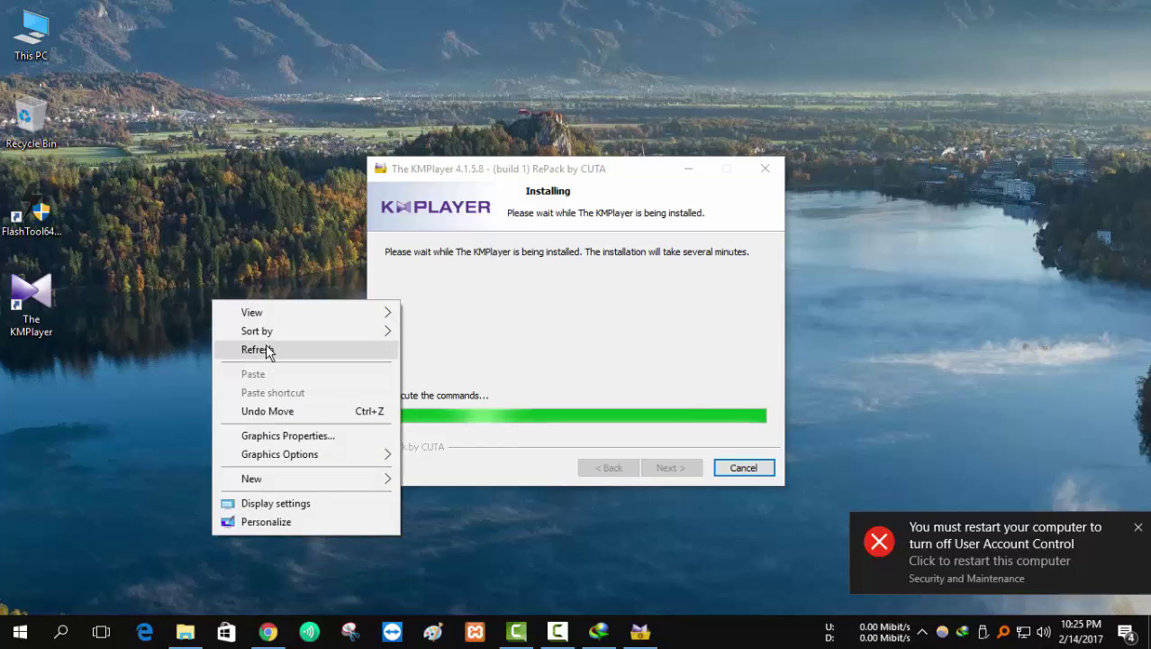
pyautogui.click(298, 349)
pyautogui.rightClick(210, 316)
pyautogui.click(245, 368)
pyautogui.rightClick(174, 319)
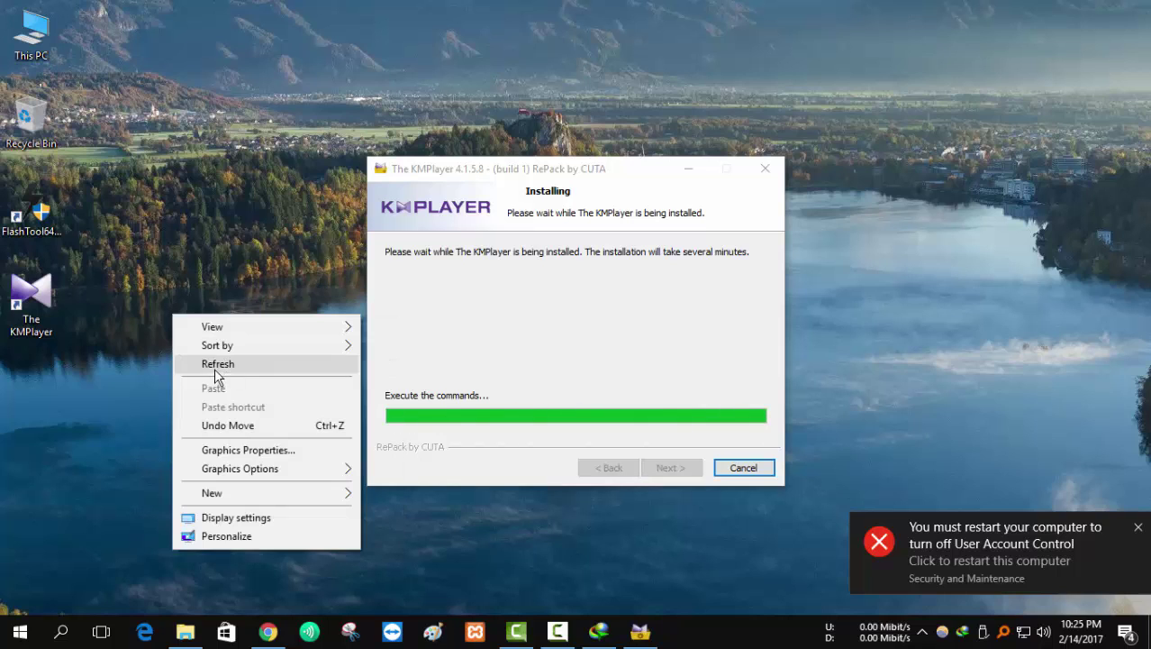
pyautogui.click(216, 366)
pyautogui.rightClick(220, 363)
pyautogui.click(229, 410)
pyautogui.rightClick(200, 293)
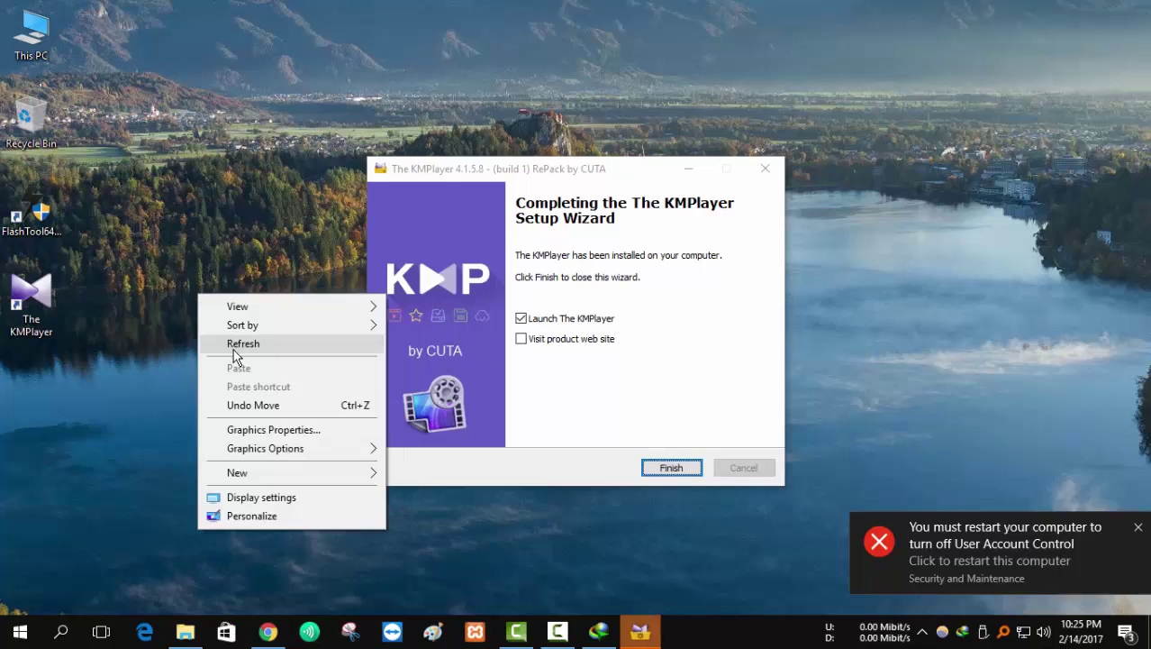
pyautogui.click(231, 346)
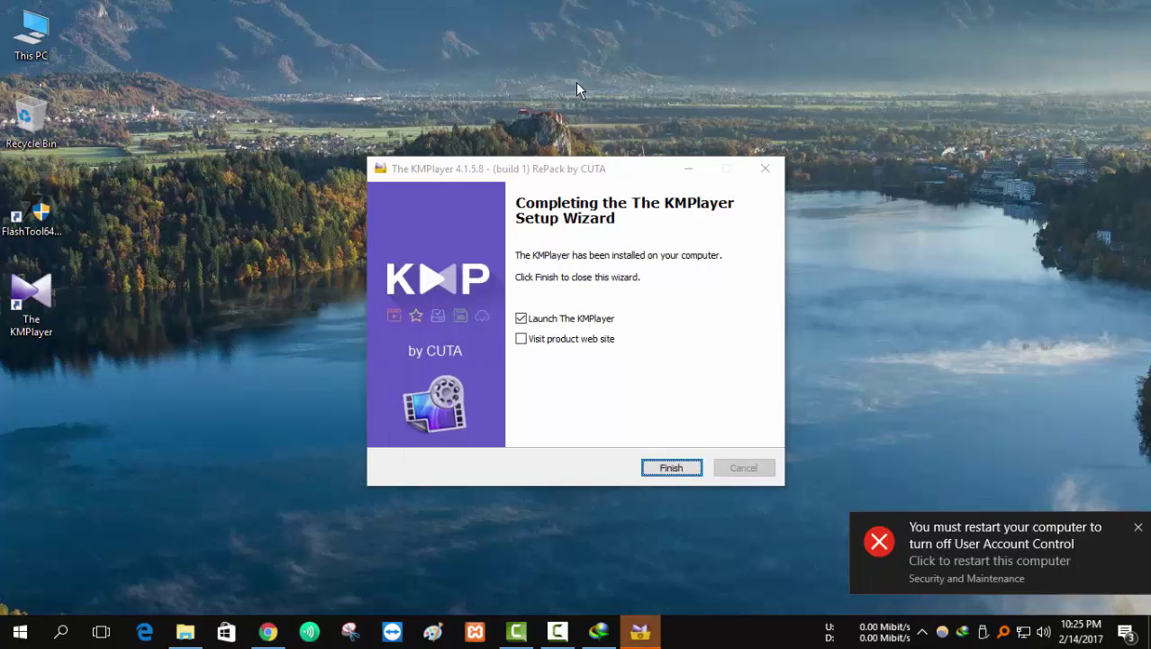
# - Finish the setup wizard with Launch The KMPlayer enabled, and close the player once it has started
pyautogui.moveTo(561, 176); pyautogui.dragTo(455, 144)
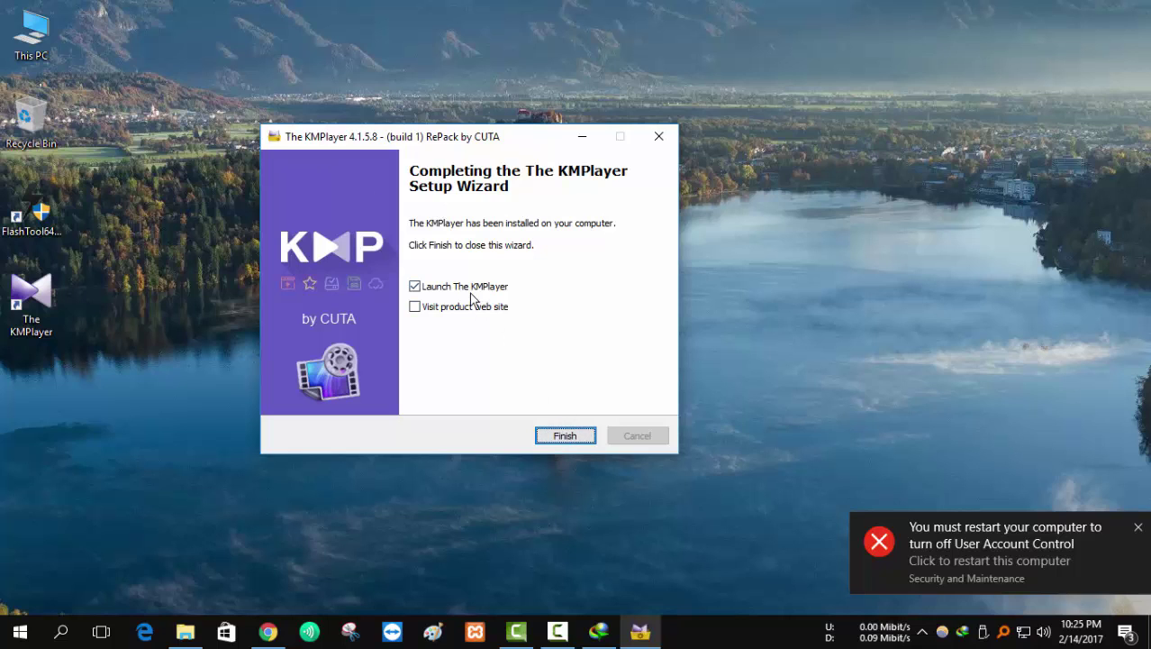
pyautogui.click(564, 436)
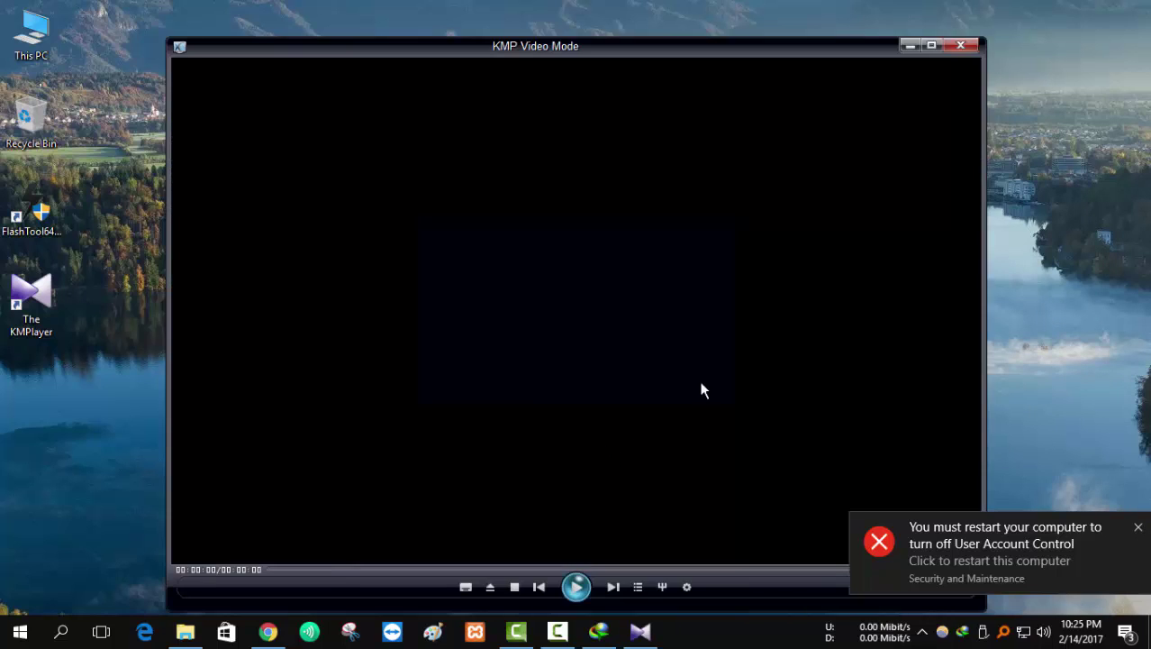
pyautogui.click(960, 46)
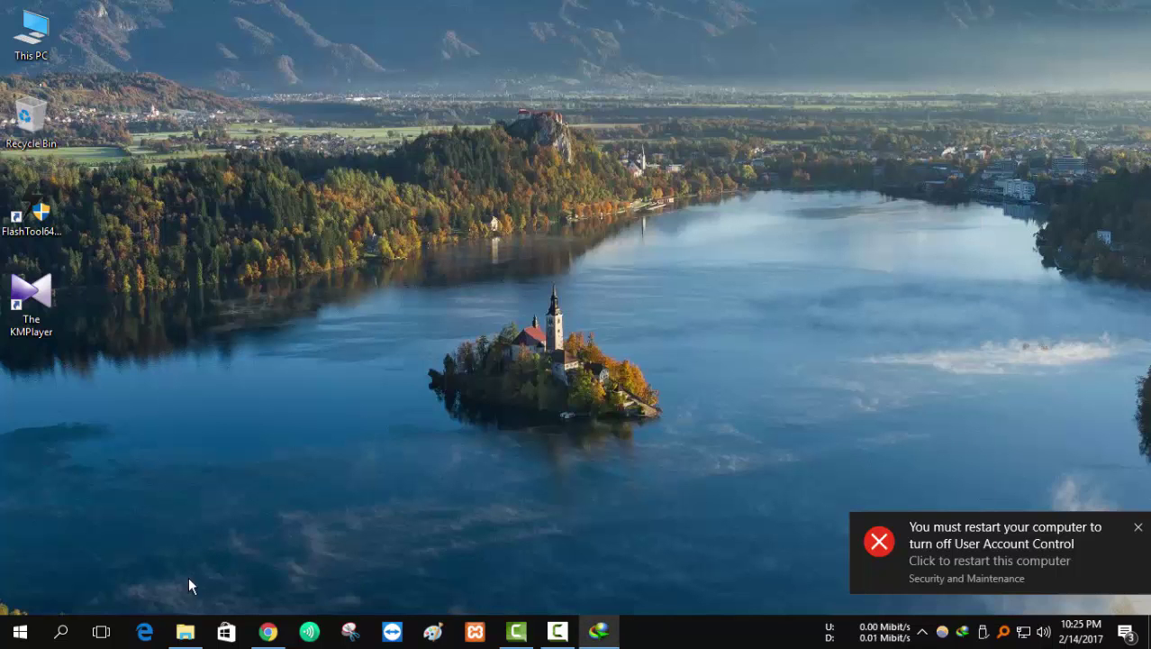
# - From the English music videos folder, open the Wiz Khalifa - See You Again official video with KMPlayer instead of Movies & TV
pyautogui.click(185, 631)
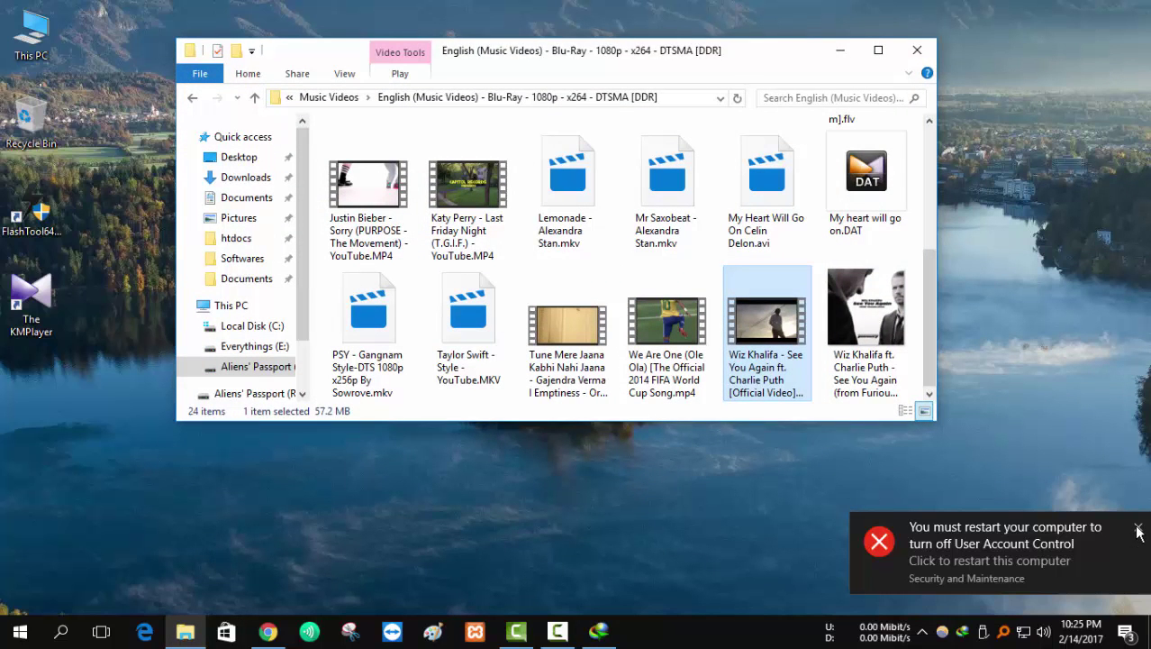
pyautogui.doubleClick(756, 327)
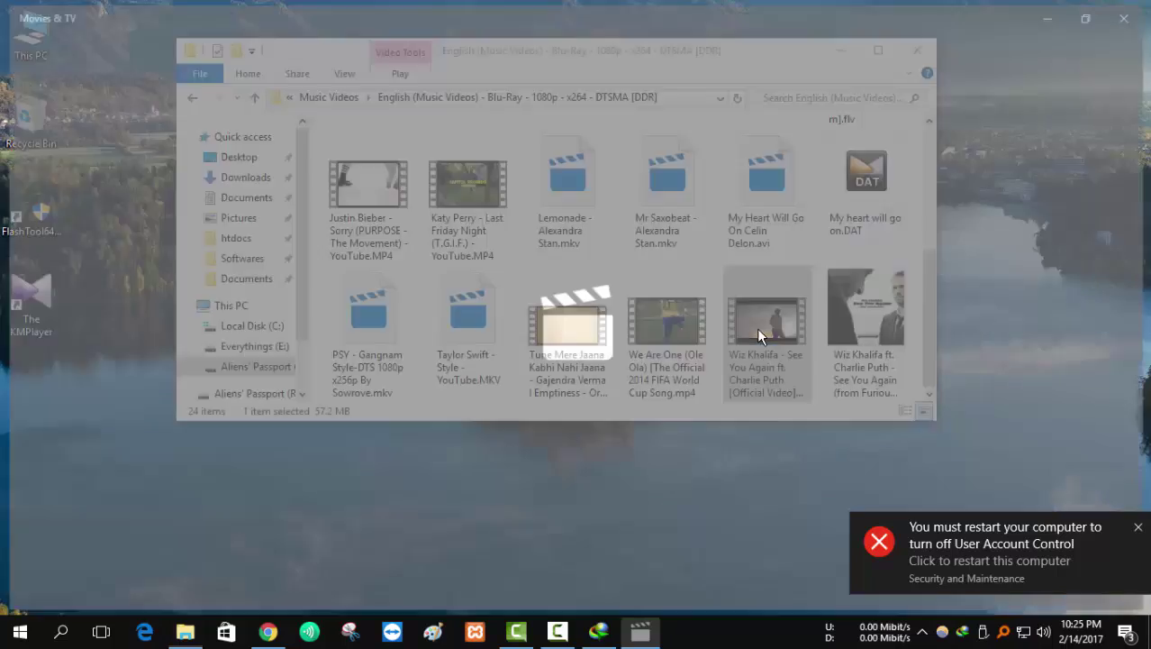
pyautogui.click(1132, 15)
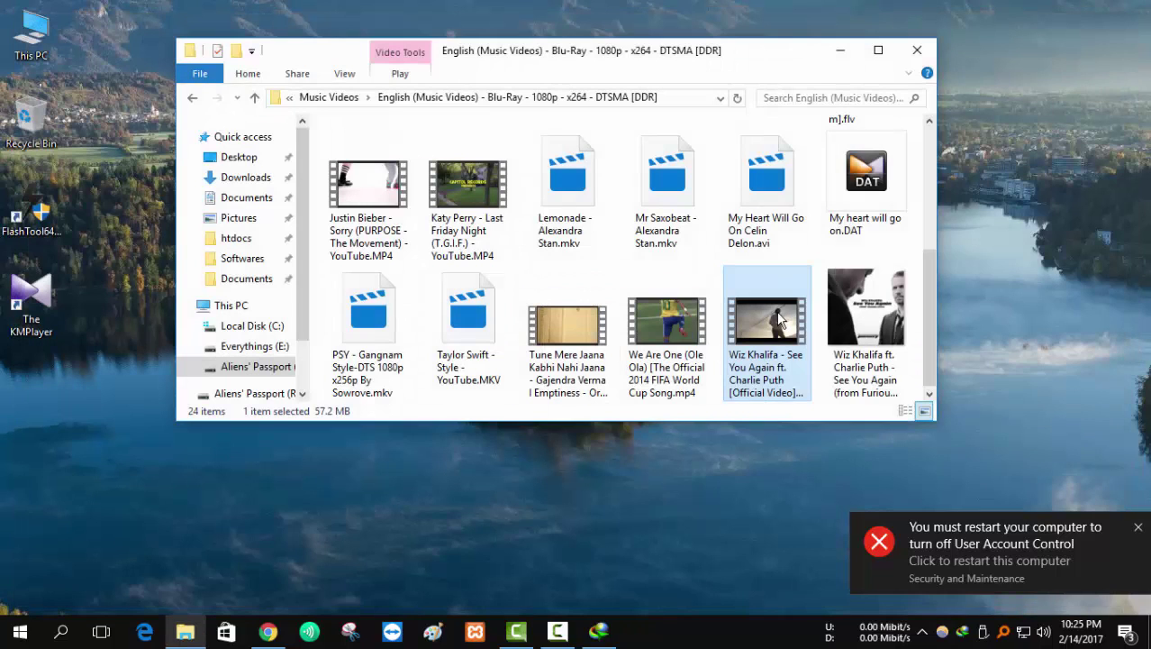
pyautogui.rightClick(780, 319)
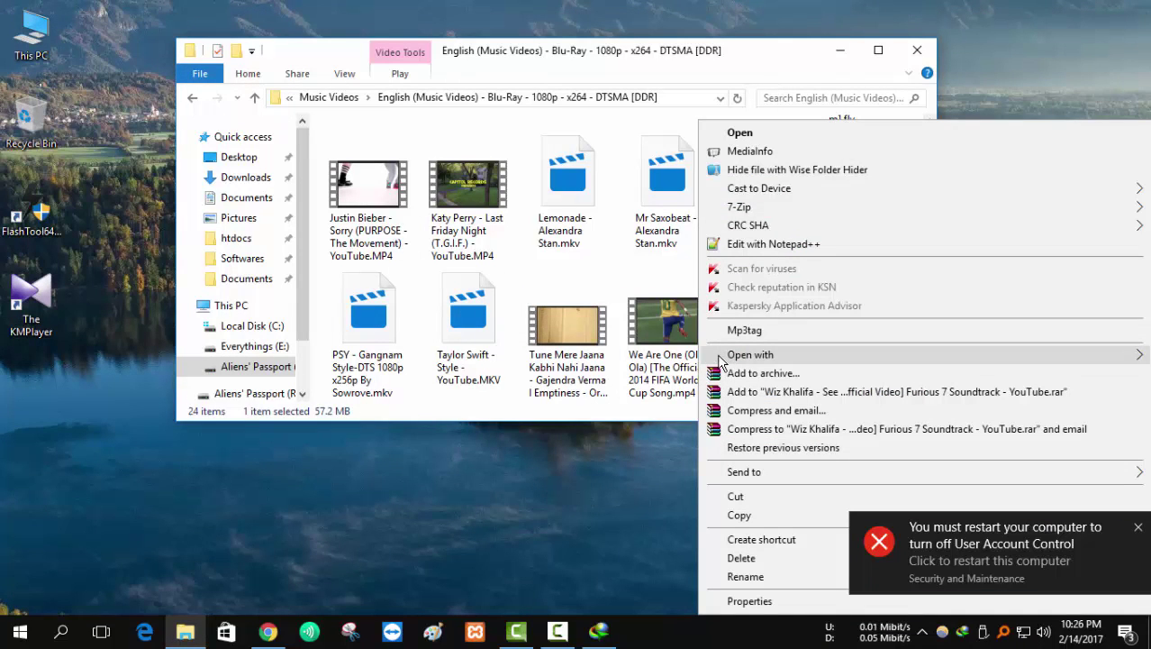
pyautogui.moveTo(721, 361)
pyautogui.click(553, 427)
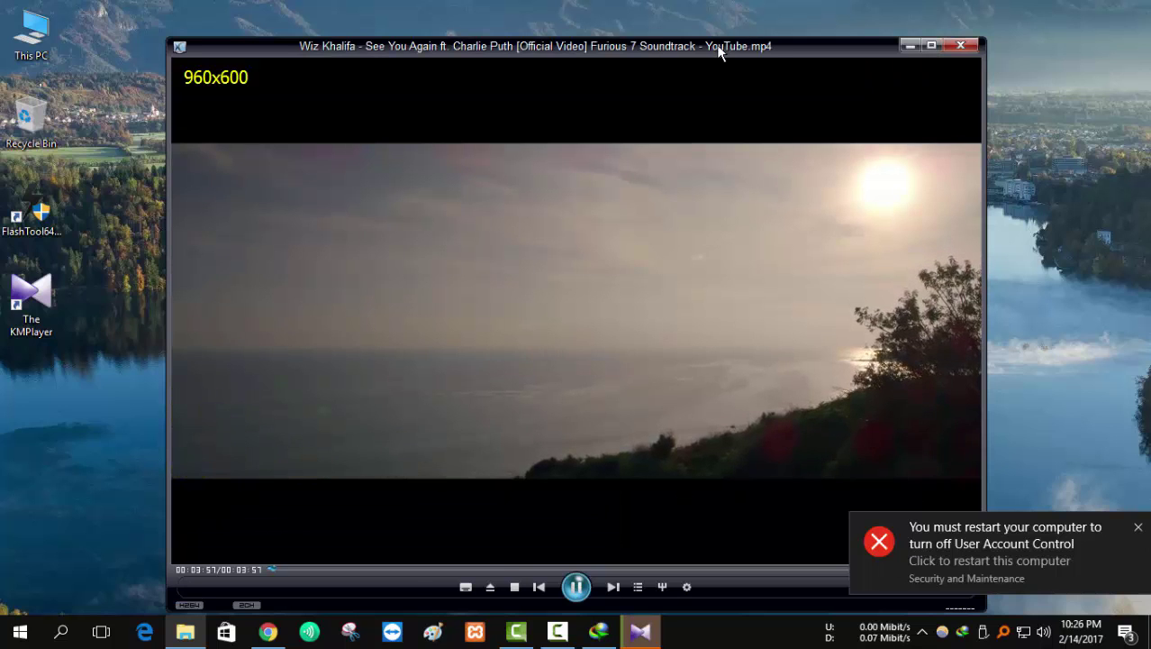
# - Change KMPlayer's skin to (Built-in Skin) while the video plays
pyautogui.moveTo(716, 45); pyautogui.dragTo(609, 29)
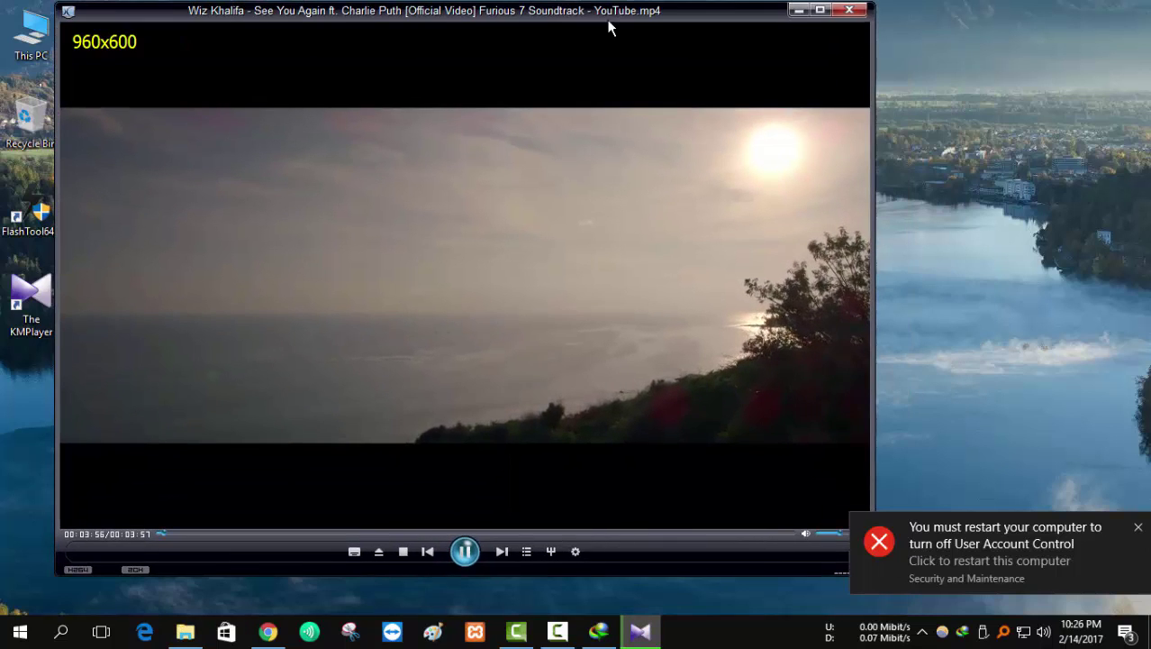
pyautogui.rightClick(549, 164)
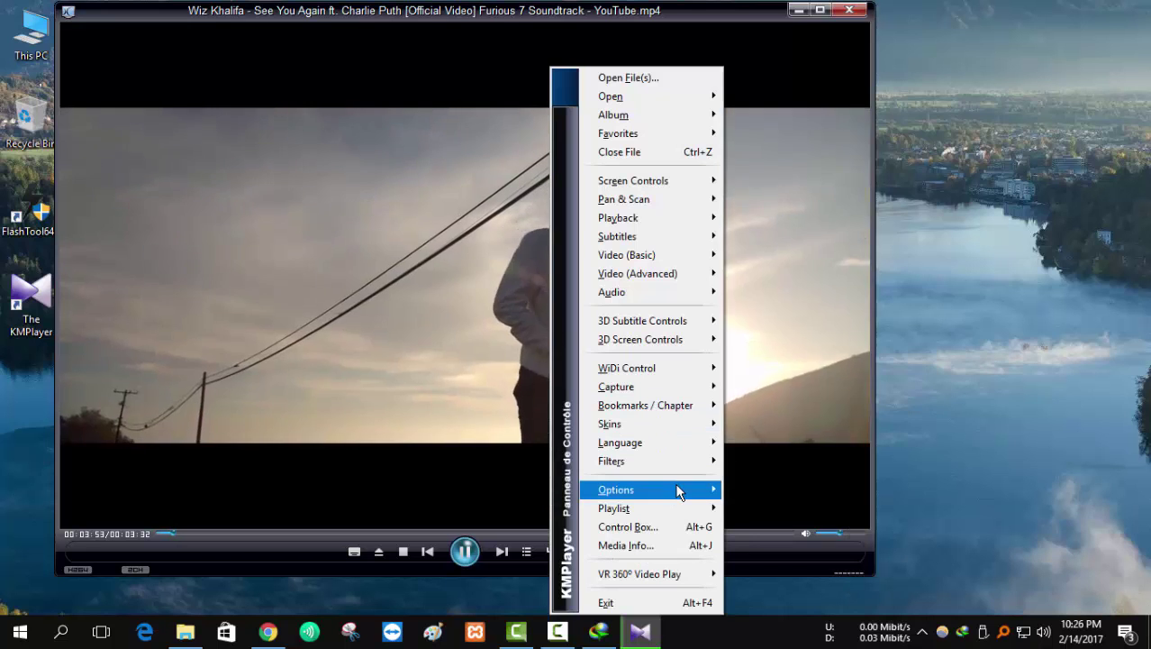
pyautogui.moveTo(681, 419)
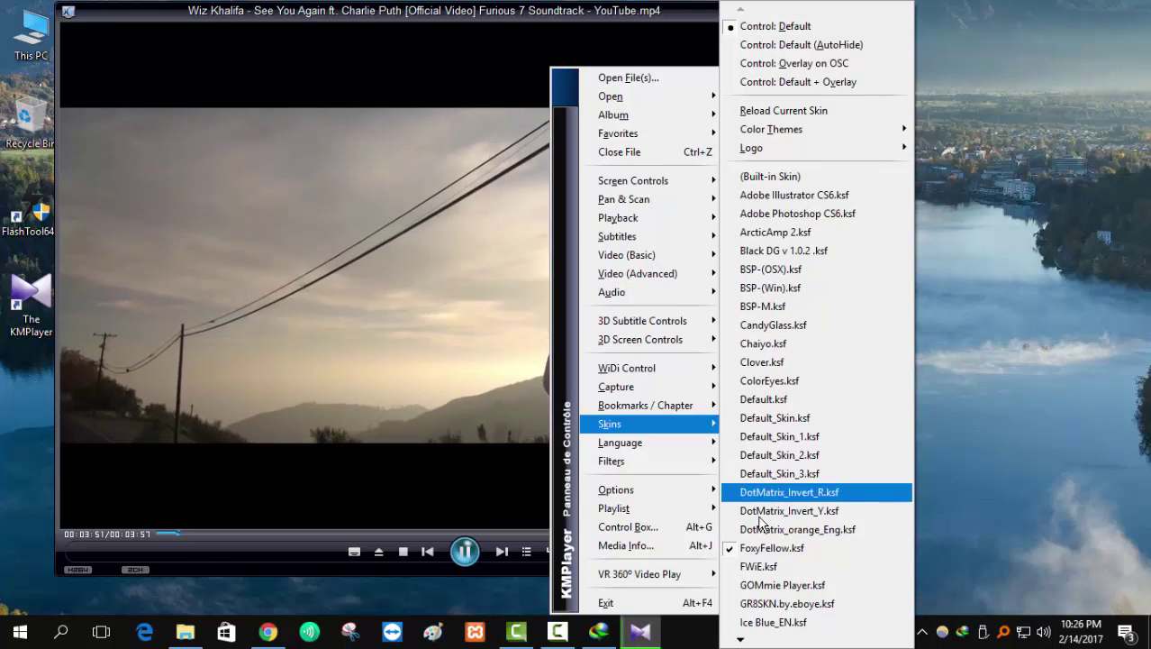
pyautogui.click(770, 175)
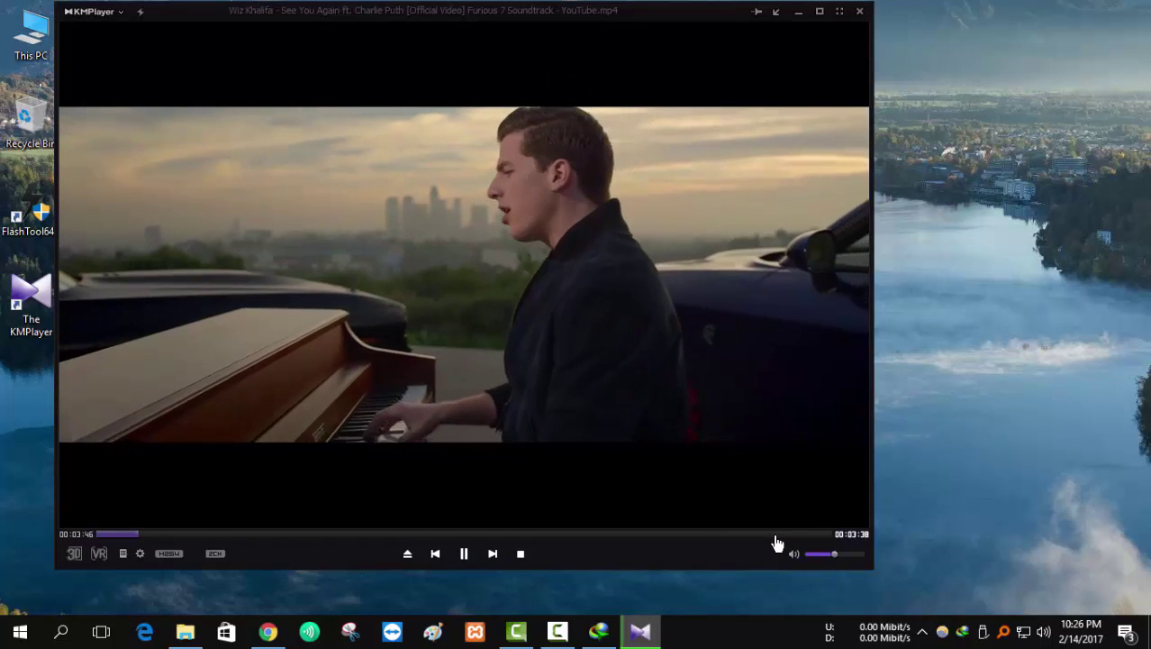
# - Skip playback to near the end of the video to check for ads, and reposition the player window
pyautogui.moveTo(784, 543); pyautogui.dragTo(810, 543)
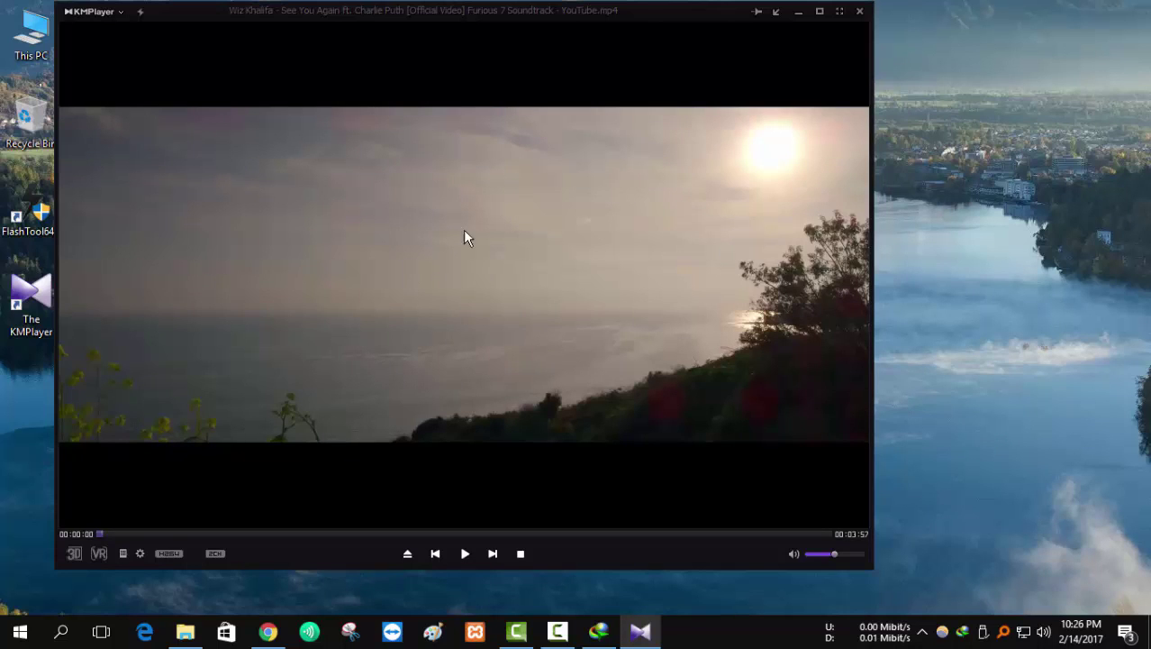
pyautogui.moveTo(567, 18); pyautogui.dragTo(645, 65)
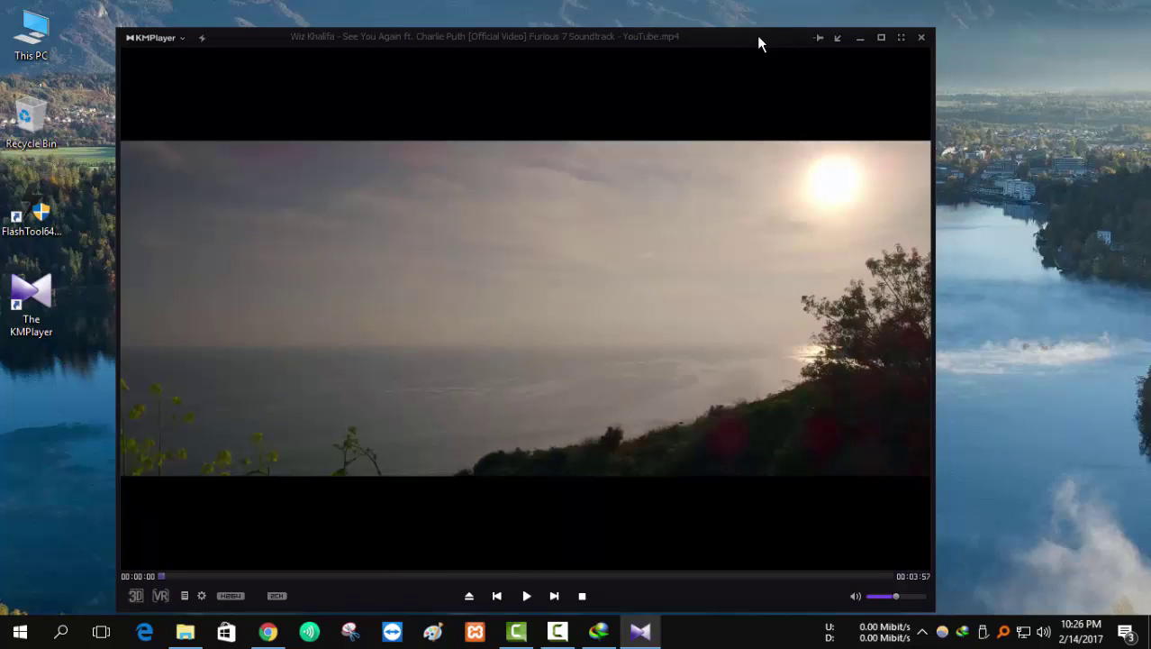
pyautogui.moveTo(758, 37)
pyautogui.mouseDown()
pyautogui.moveTo(772, 44)
pyautogui.moveTo(753, 25)
pyautogui.moveTo(761, 30)
pyautogui.mouseUp()
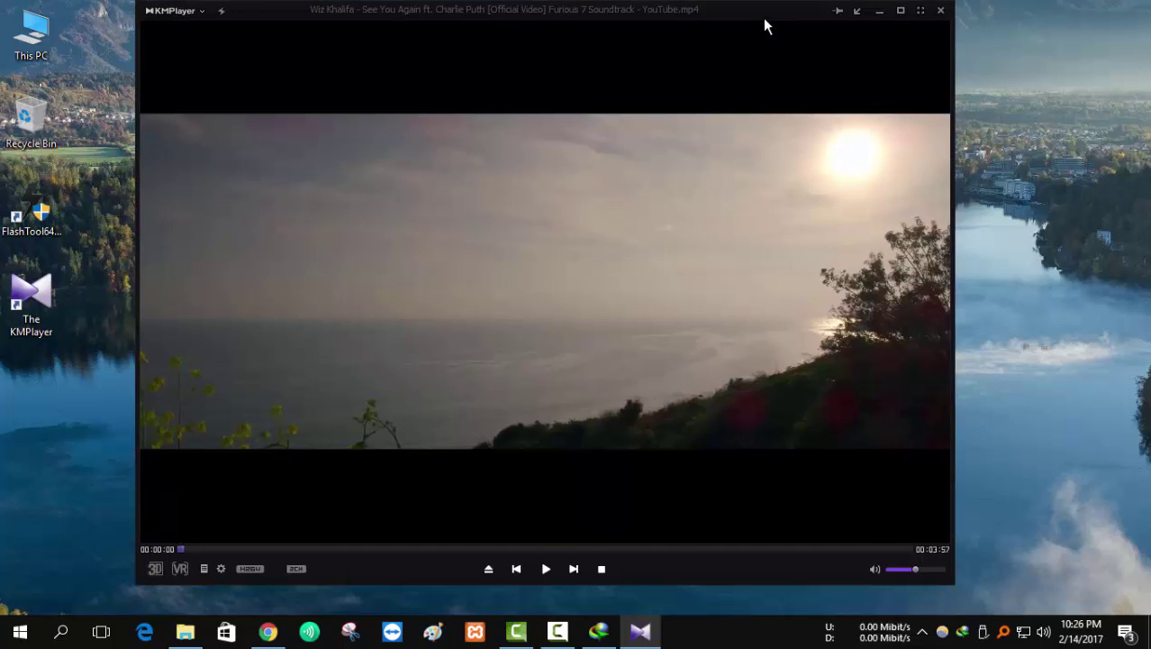